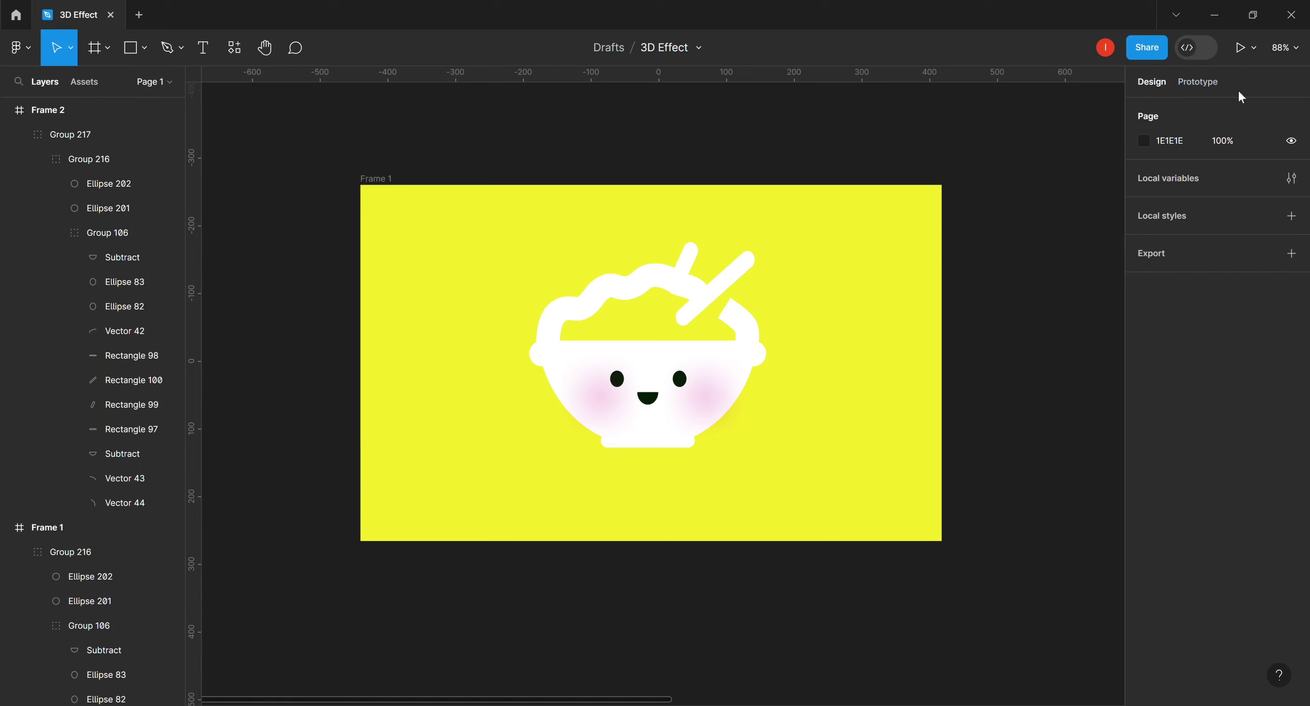
Step: Select the rice bowl group (Group 216) and nudge it slightly right within the yellow frame
{"action": "left_click_drag", "start_coordinate": [769, 464], "coordinate": [358, 147]}
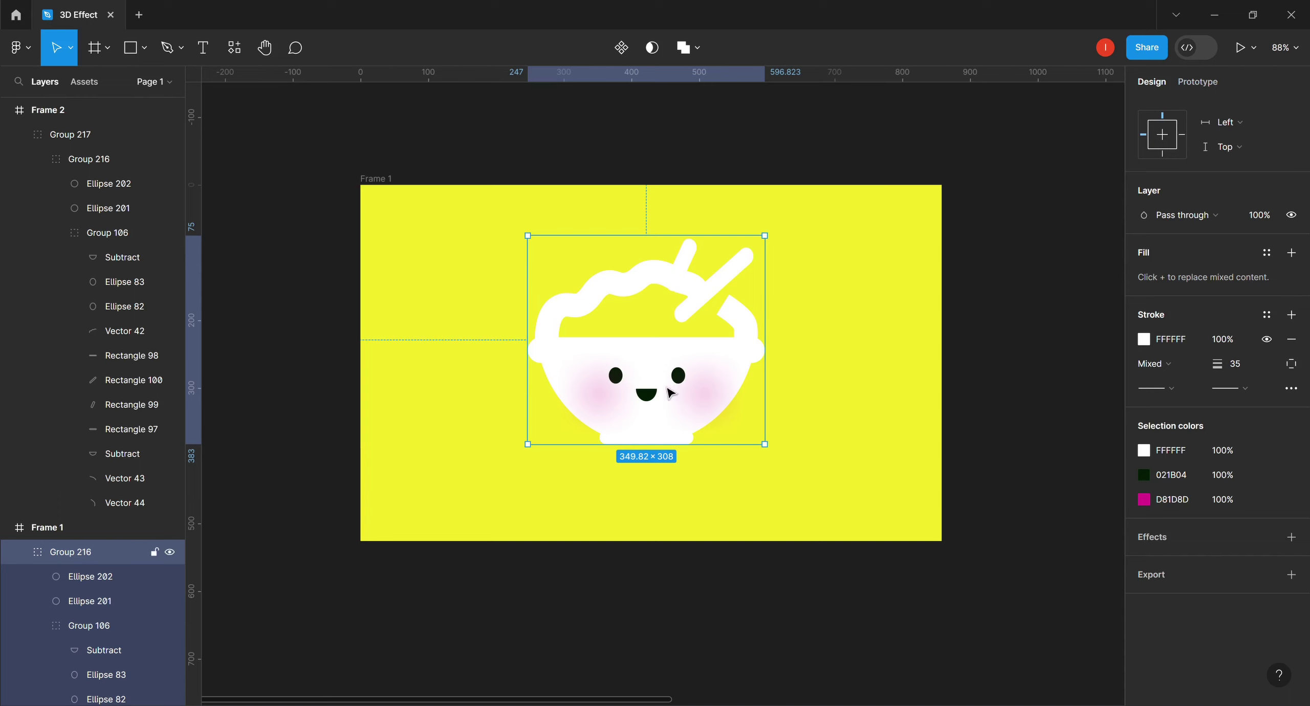
{"action": "left_click_drag", "start_coordinate": [660, 380], "coordinate": [660, 371]}
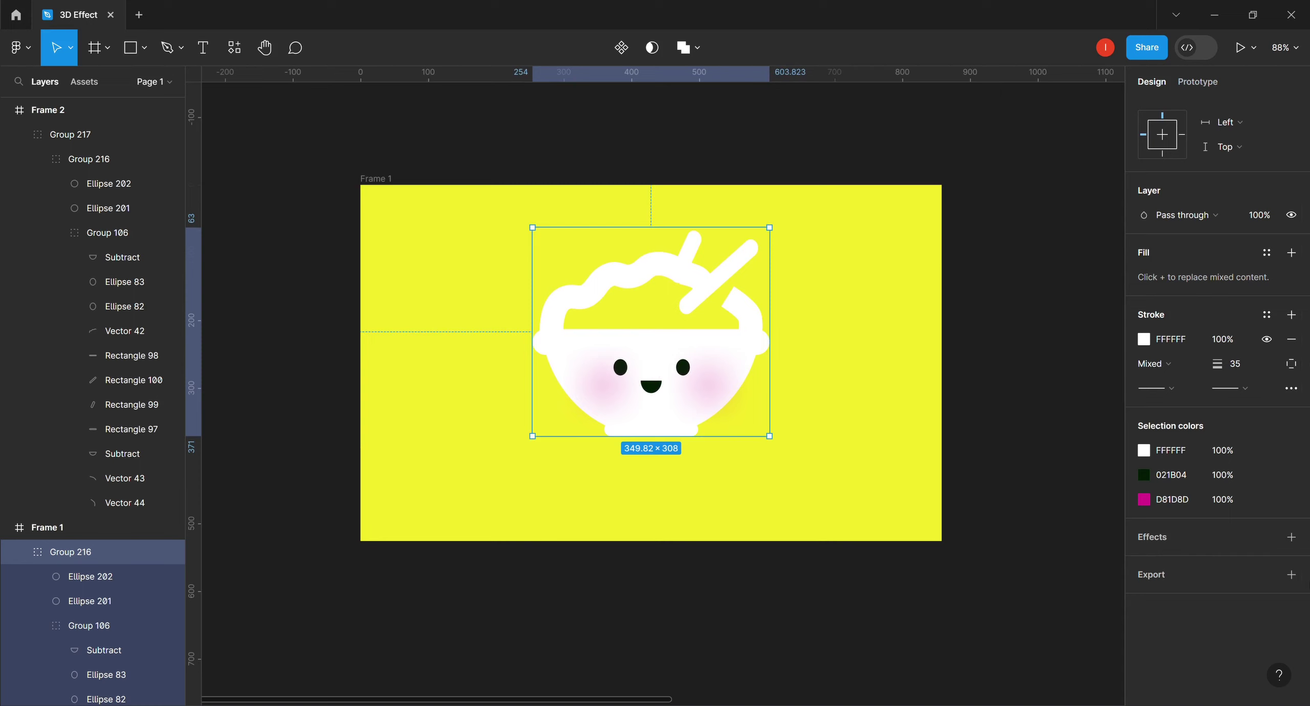
Step: Add an inner shadow to the bowl with X 8, Y -8 and blur 16
{"action": "left_click", "coordinate": [1151, 538]}
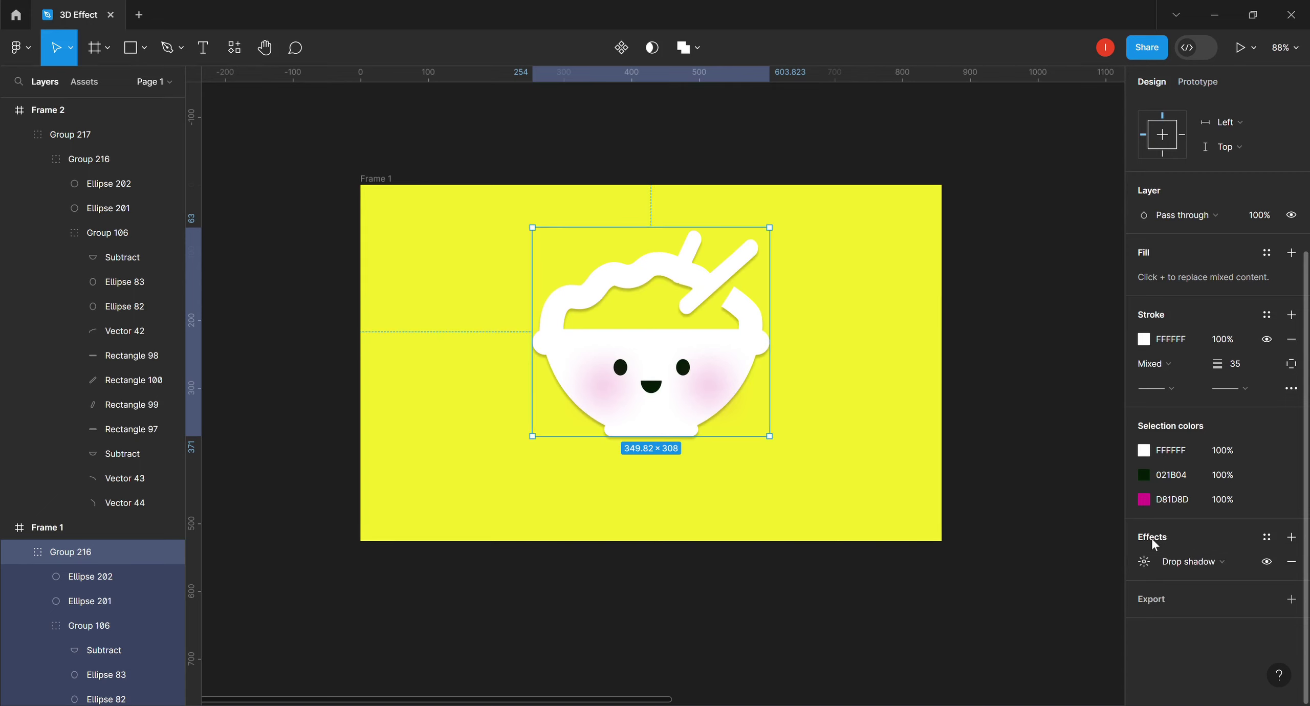
{"action": "left_click", "coordinate": [1244, 562]}
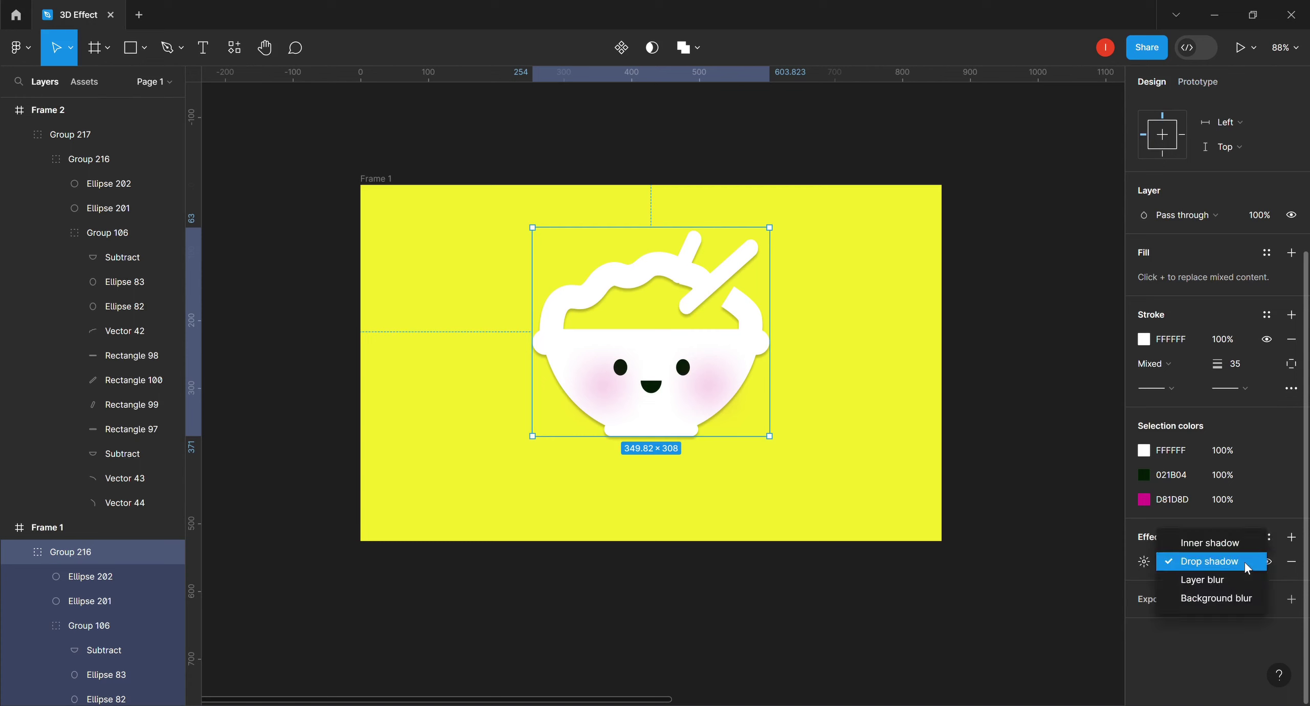
{"action": "left_click", "coordinate": [1210, 543]}
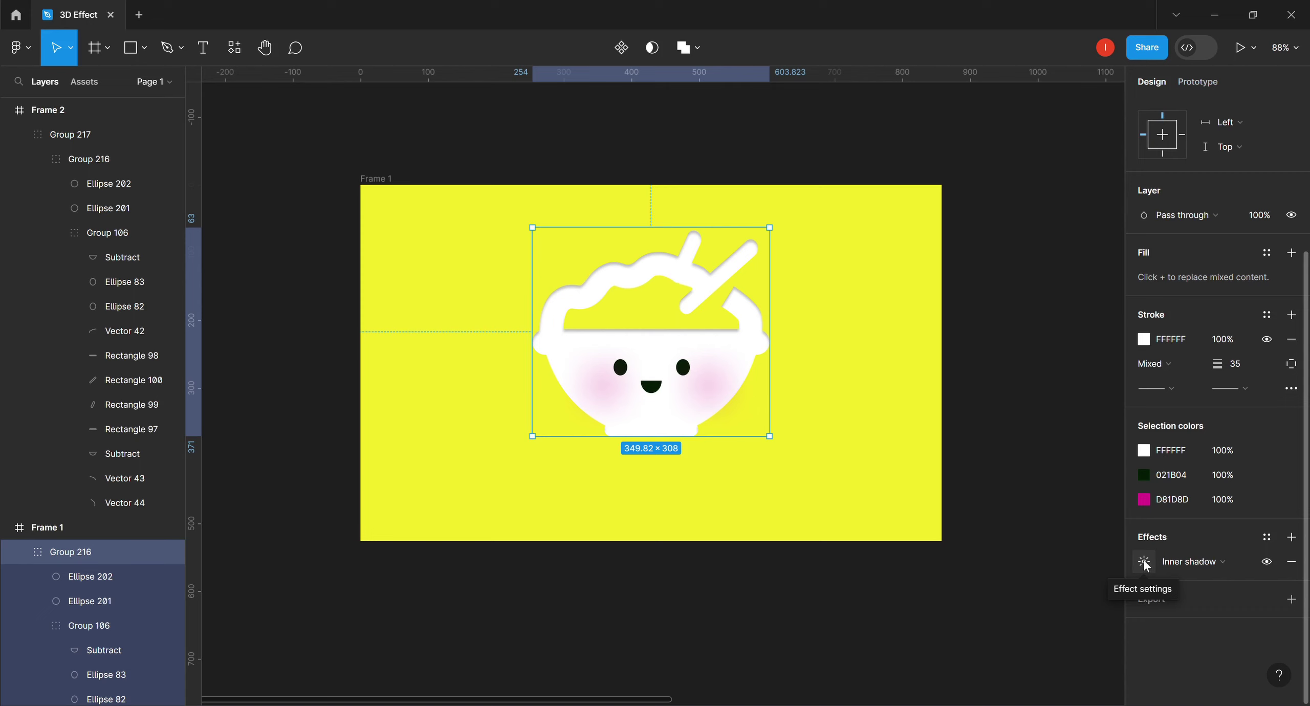
{"action": "left_click", "coordinate": [1144, 563]}
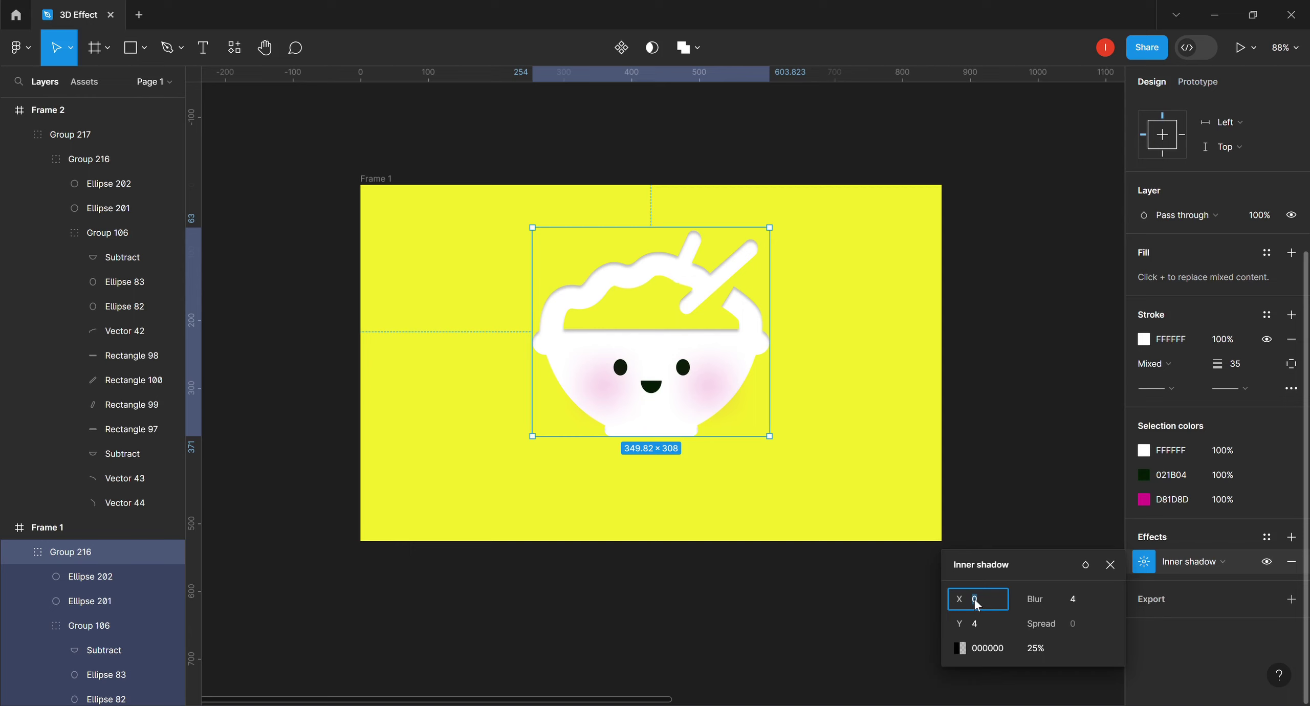
{"action": "left_click", "coordinate": [976, 624]}
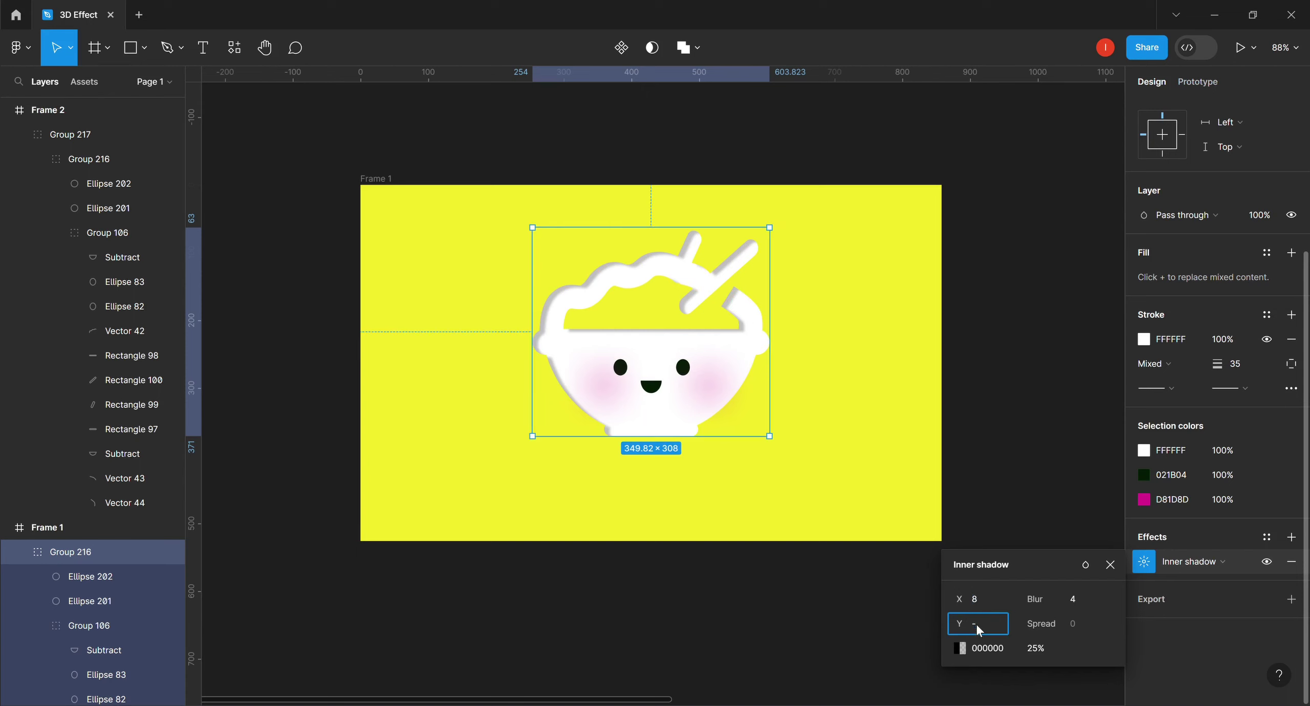
{"action": "left_click", "coordinate": [1072, 599]}
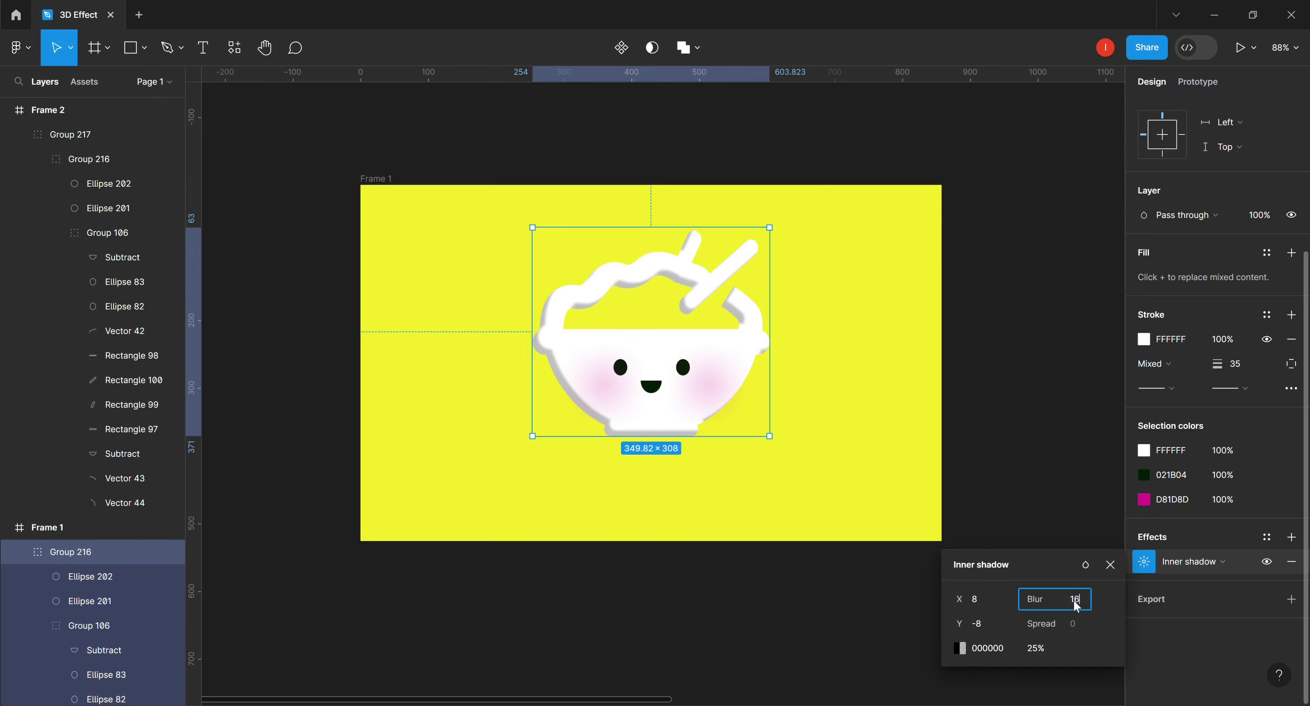
{"action": "type", "text": "16"}
{"action": "key", "text": "Return"}
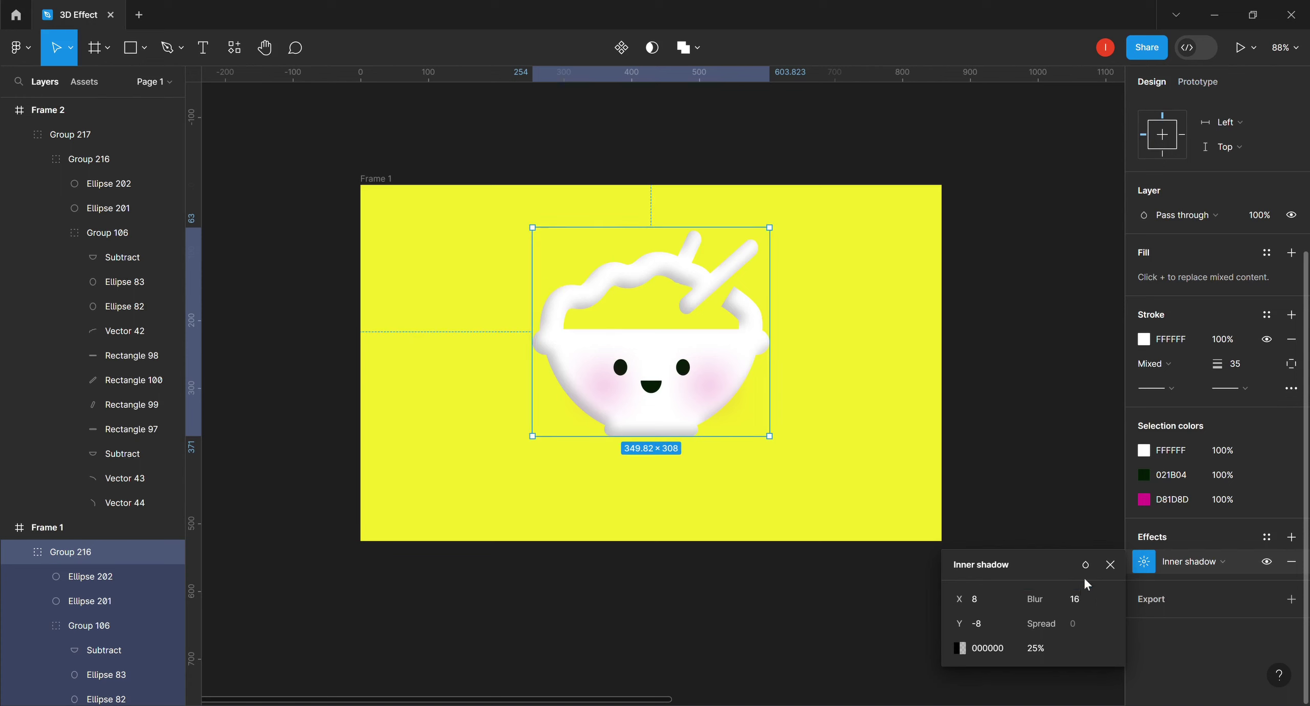
Step: Add a second inner shadow at X -8, Y 8, blur 16, coloured white at 25% opacity
{"action": "left_click", "coordinate": [1291, 537]}
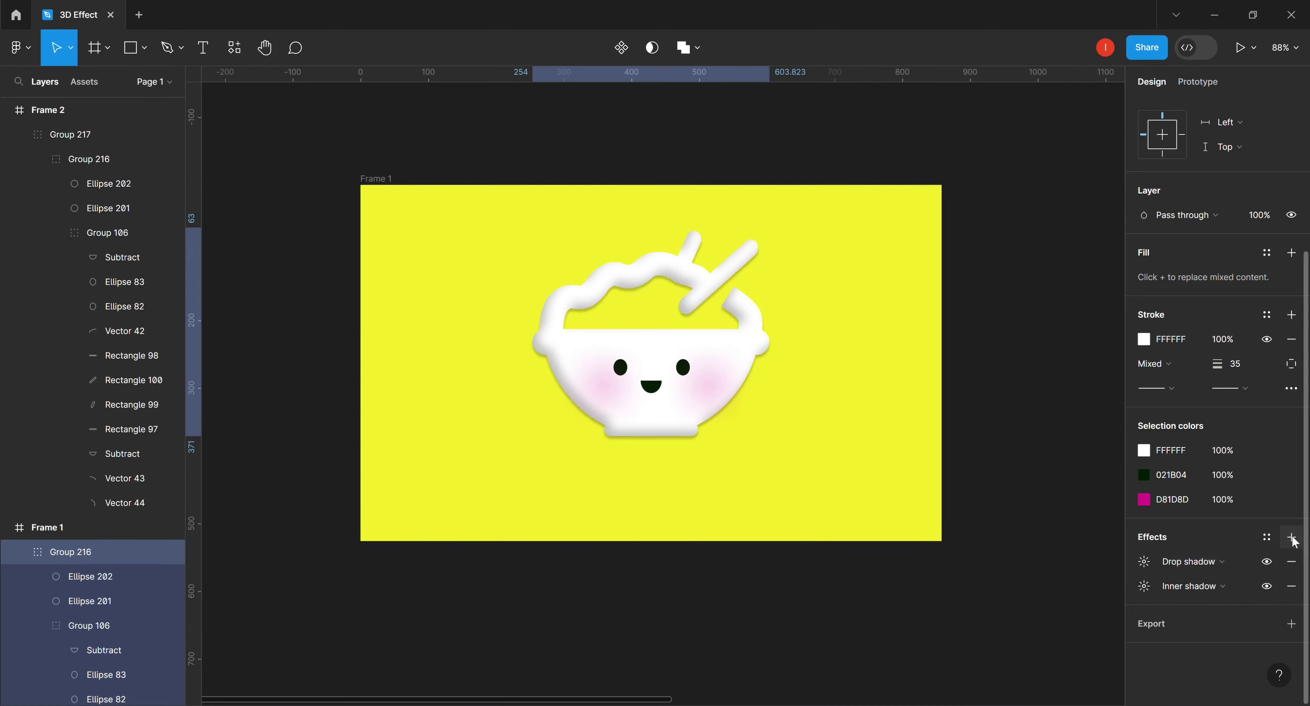
{"action": "left_click", "coordinate": [1245, 560]}
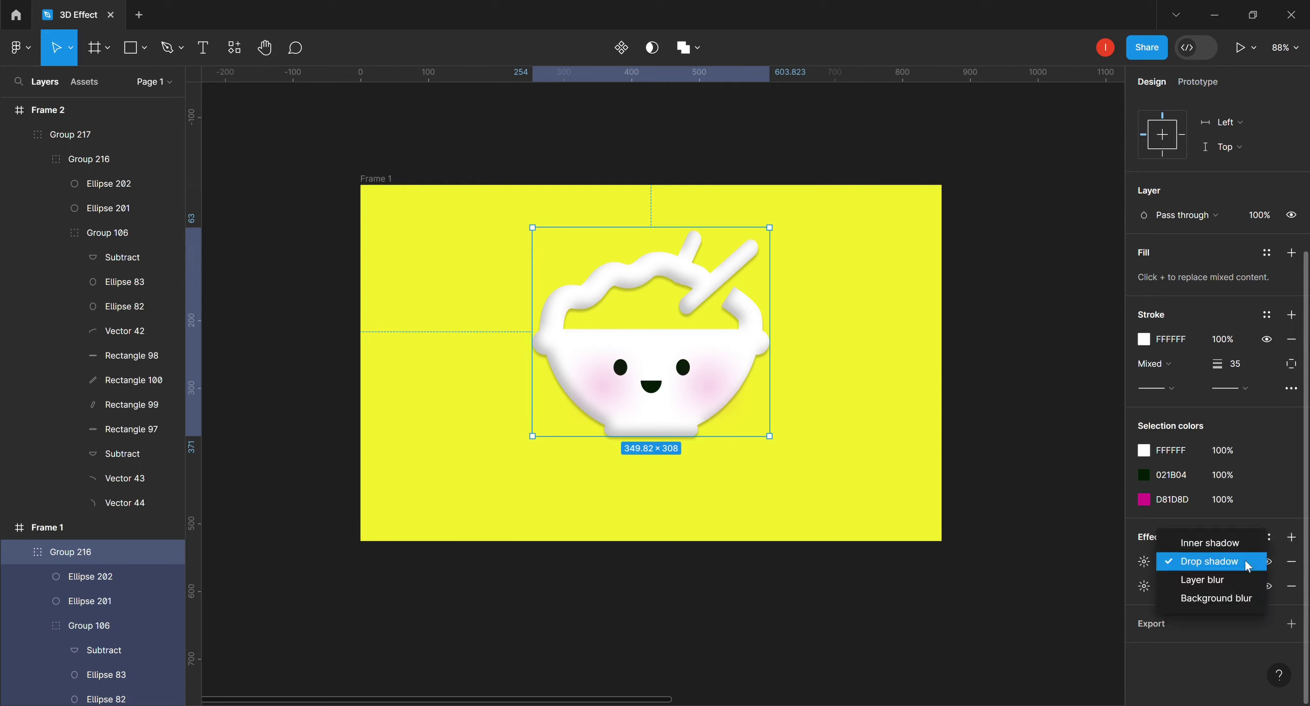
{"action": "left_click", "coordinate": [1223, 541]}
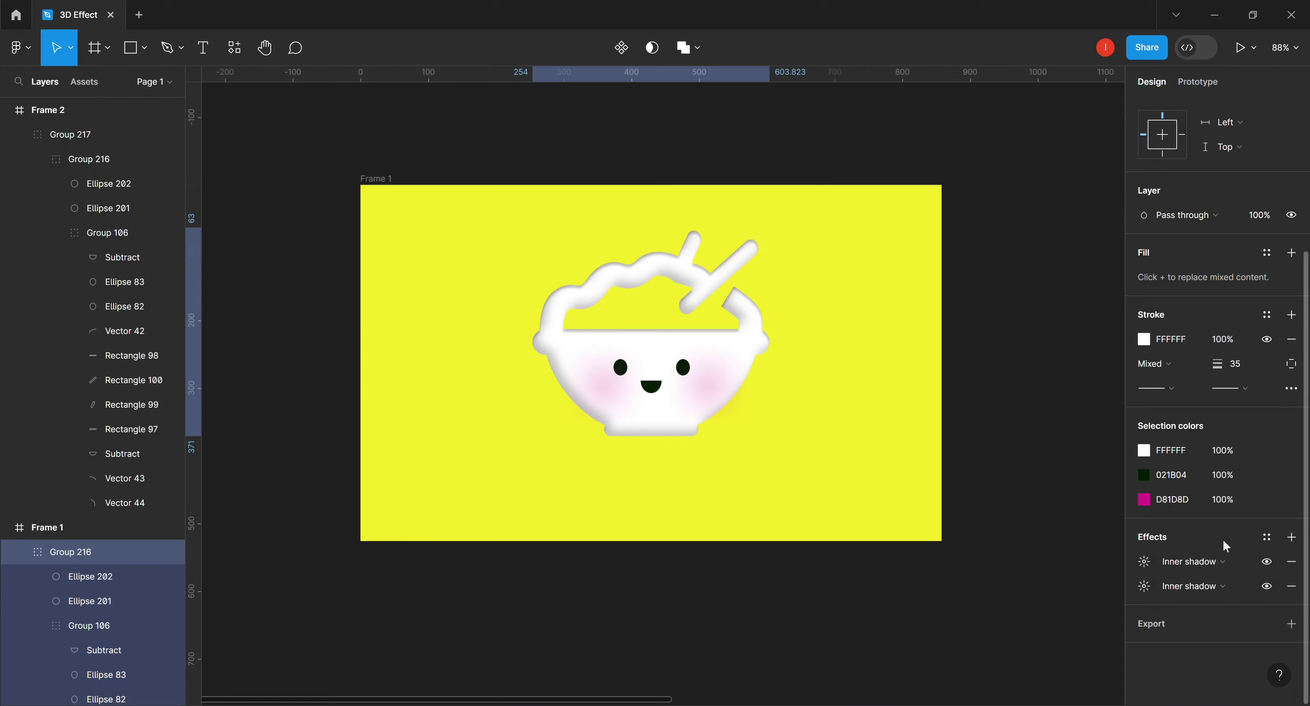
{"action": "left_click", "coordinate": [1144, 563]}
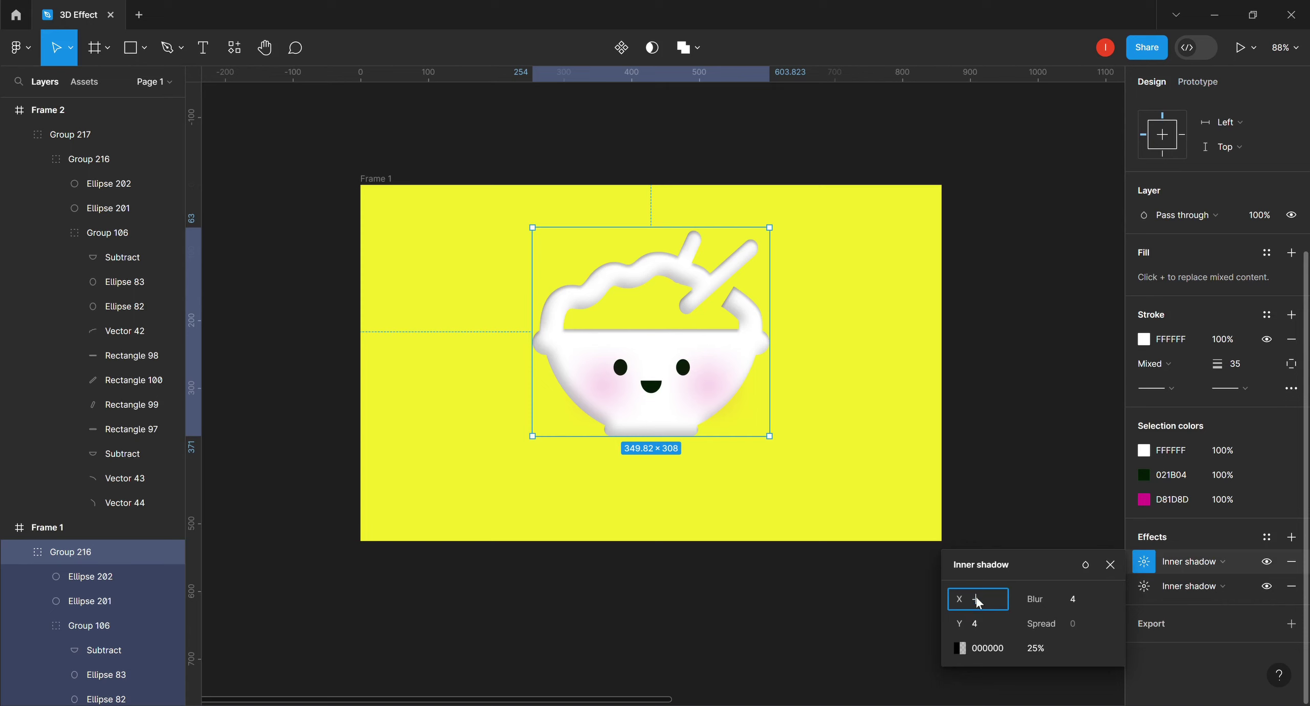
{"action": "left_click", "coordinate": [974, 624]}
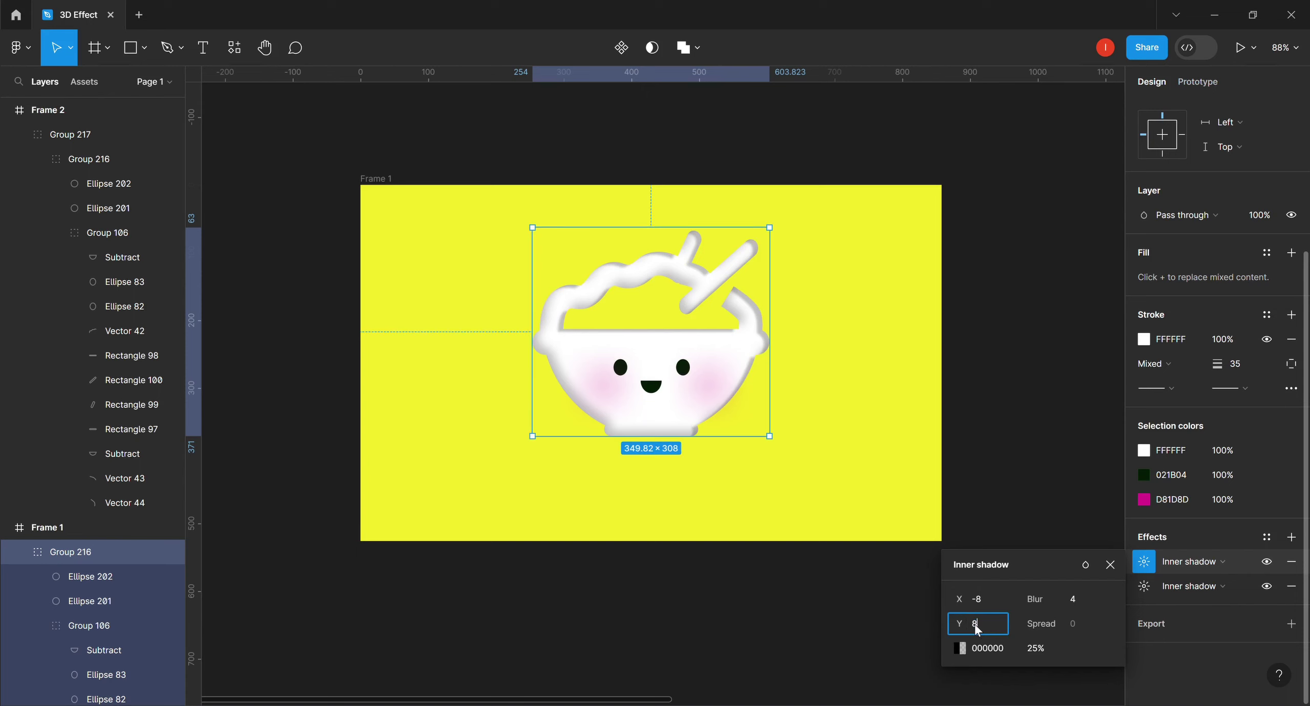
{"action": "left_click", "coordinate": [1077, 598]}
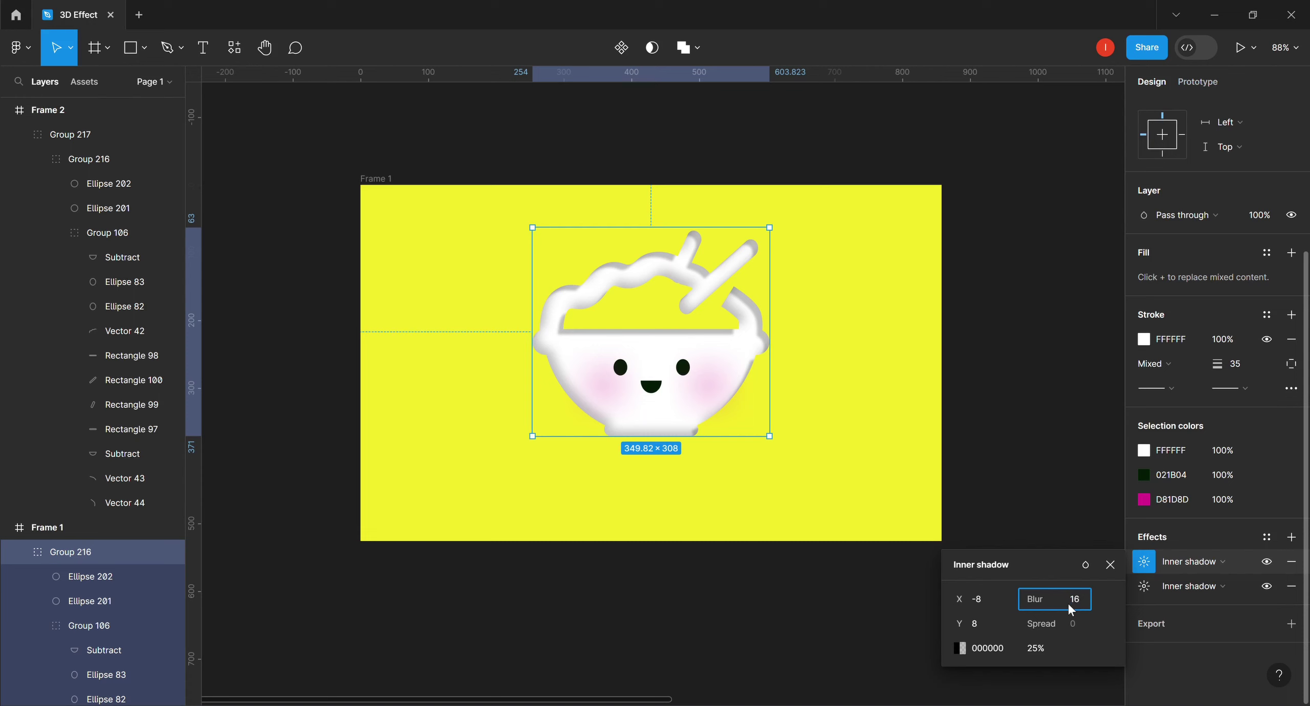
{"action": "left_click", "coordinate": [961, 650]}
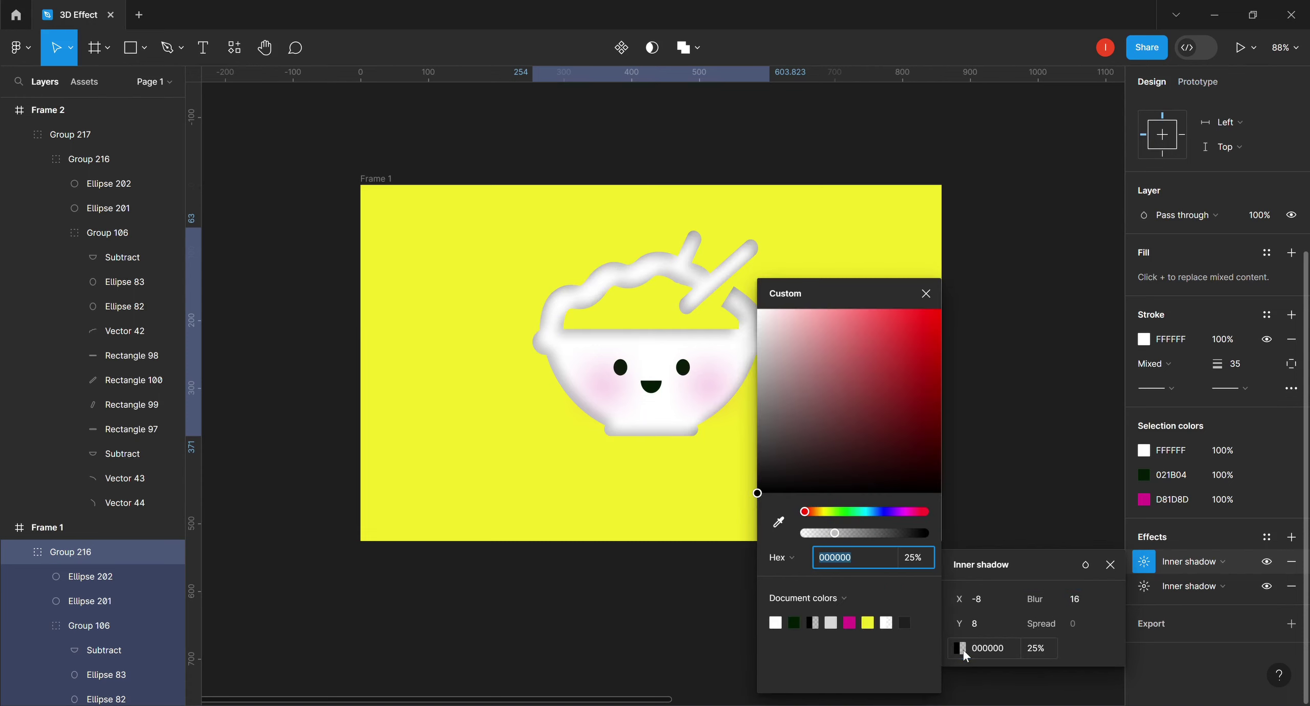
{"action": "left_click", "coordinate": [777, 624]}
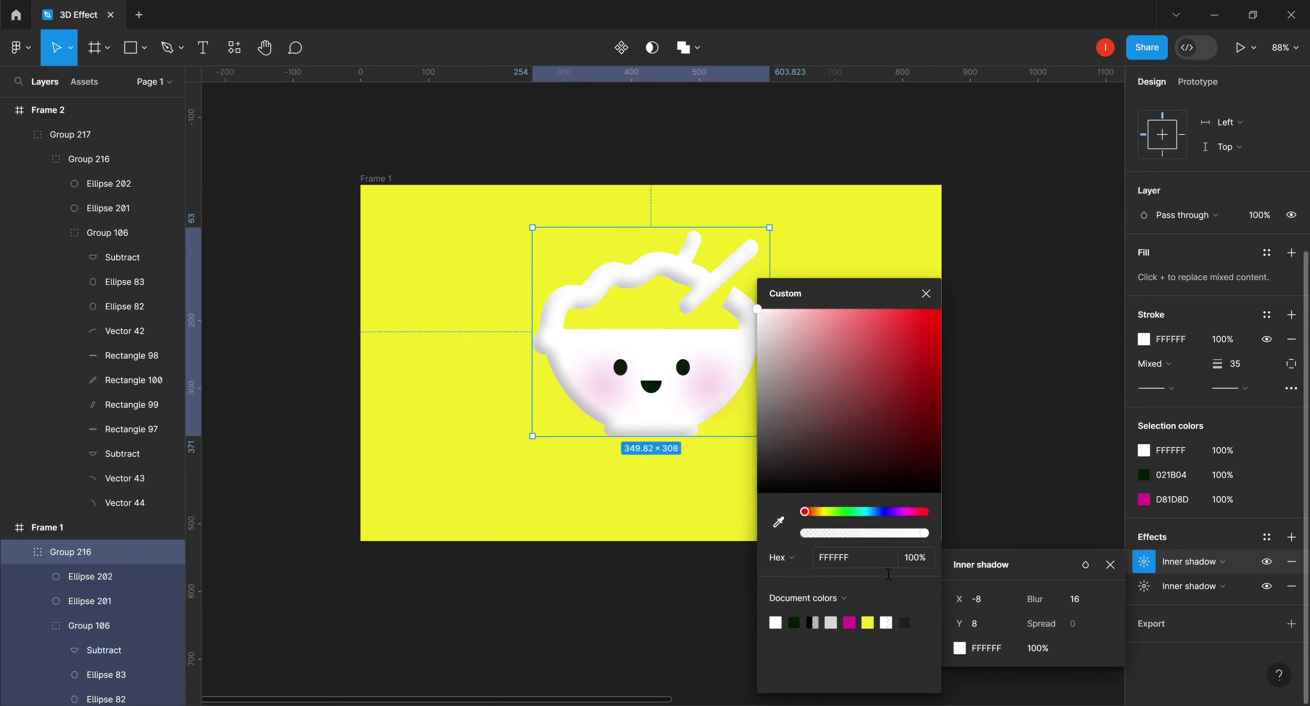
{"action": "left_click_drag", "start_coordinate": [923, 534], "coordinate": [835, 531]}
Step: Reselect the bowl group and add a black 25% drop shadow at X -10, Y 10, blur 20
{"action": "left_click", "coordinate": [893, 252]}
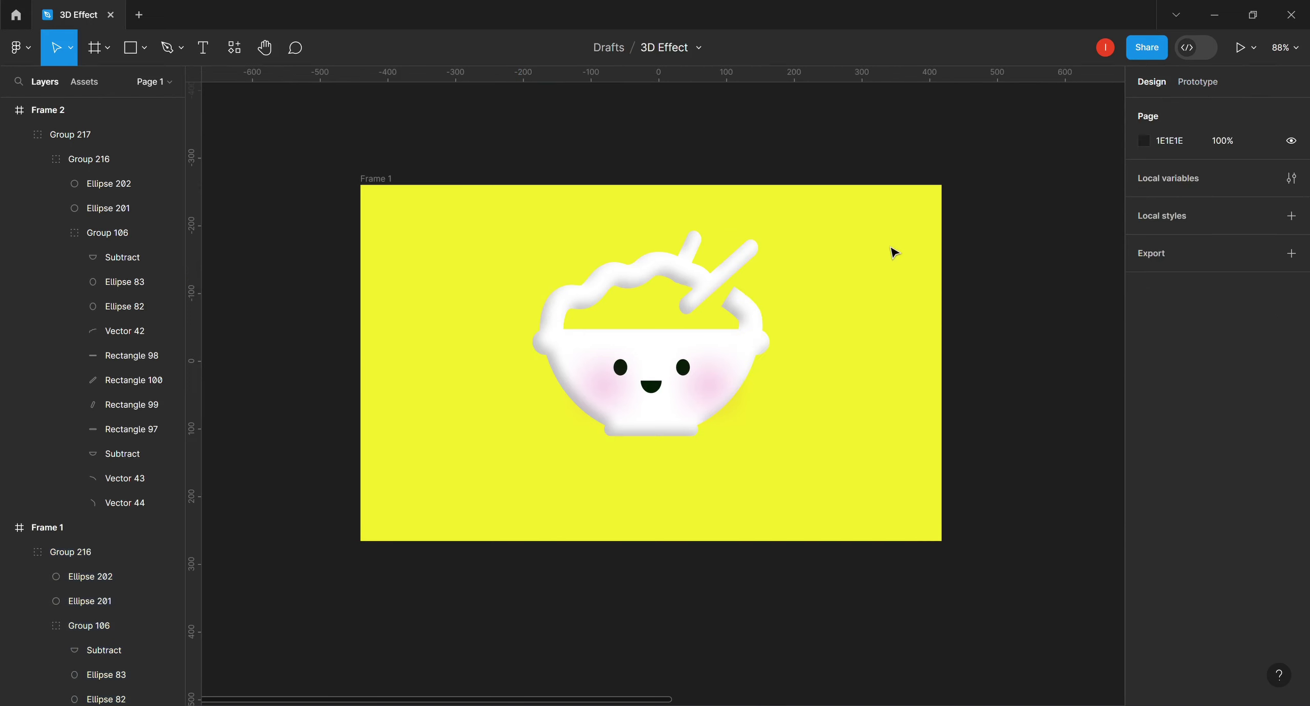
{"action": "left_click", "coordinate": [742, 374]}
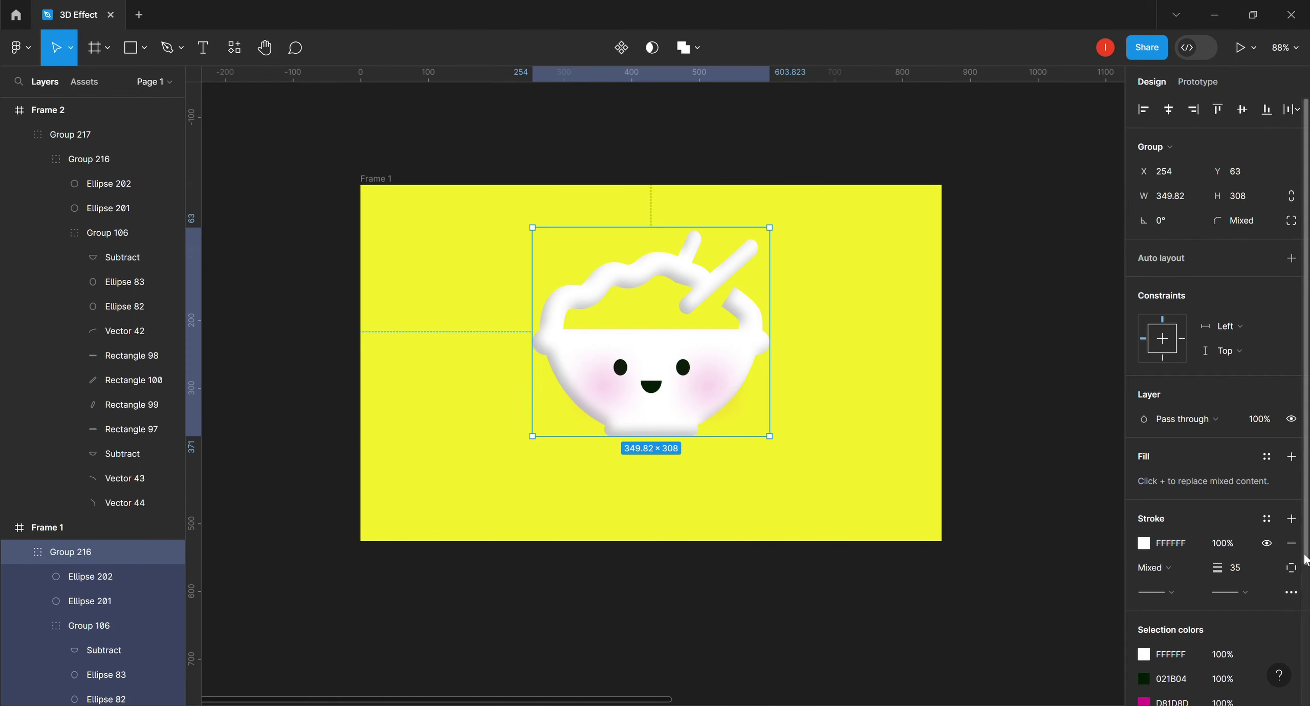
{"action": "left_click_drag", "start_coordinate": [1303, 558], "coordinate": [1304, 657]}
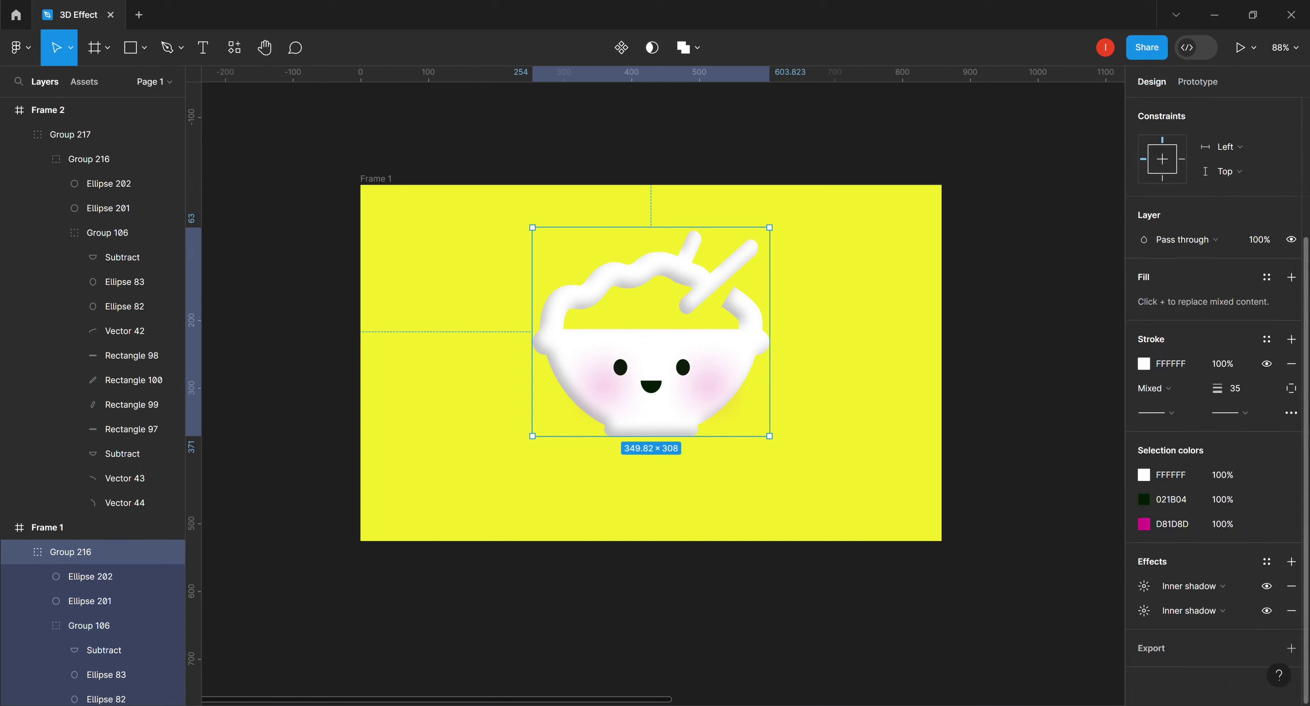
{"action": "left_click", "coordinate": [1291, 562]}
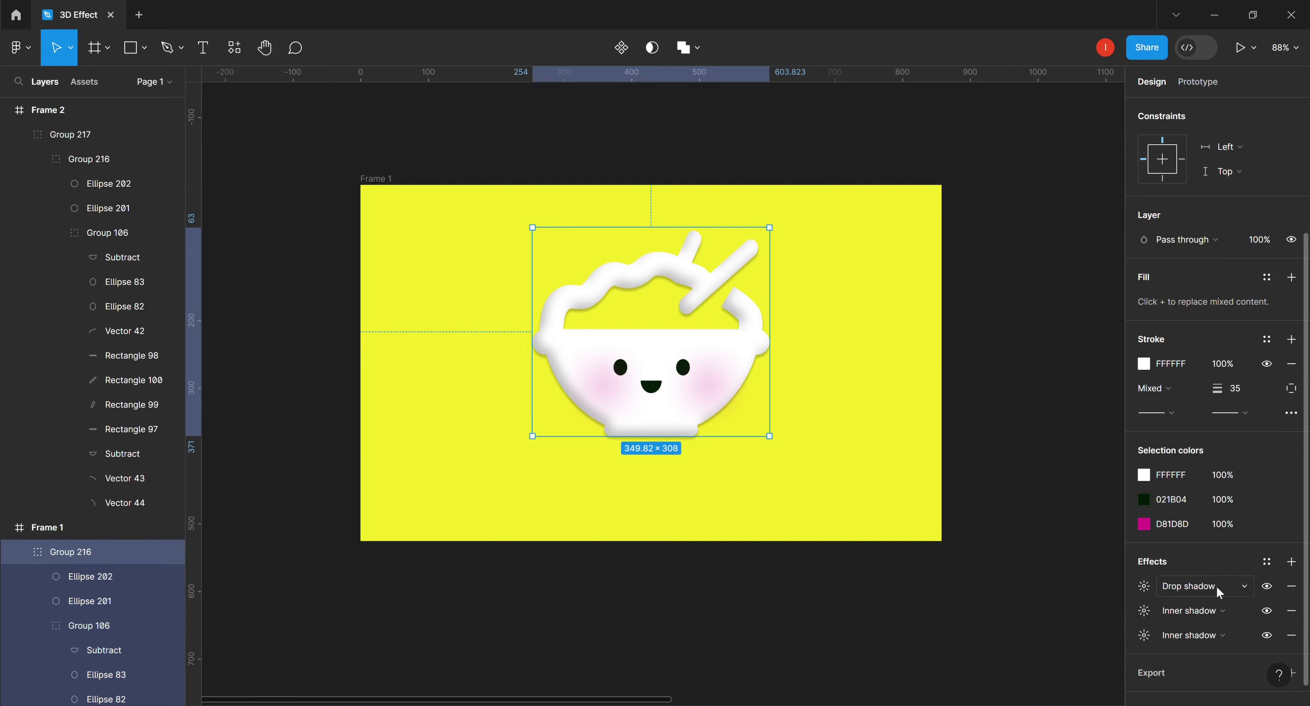
{"action": "left_click", "coordinate": [1143, 586]}
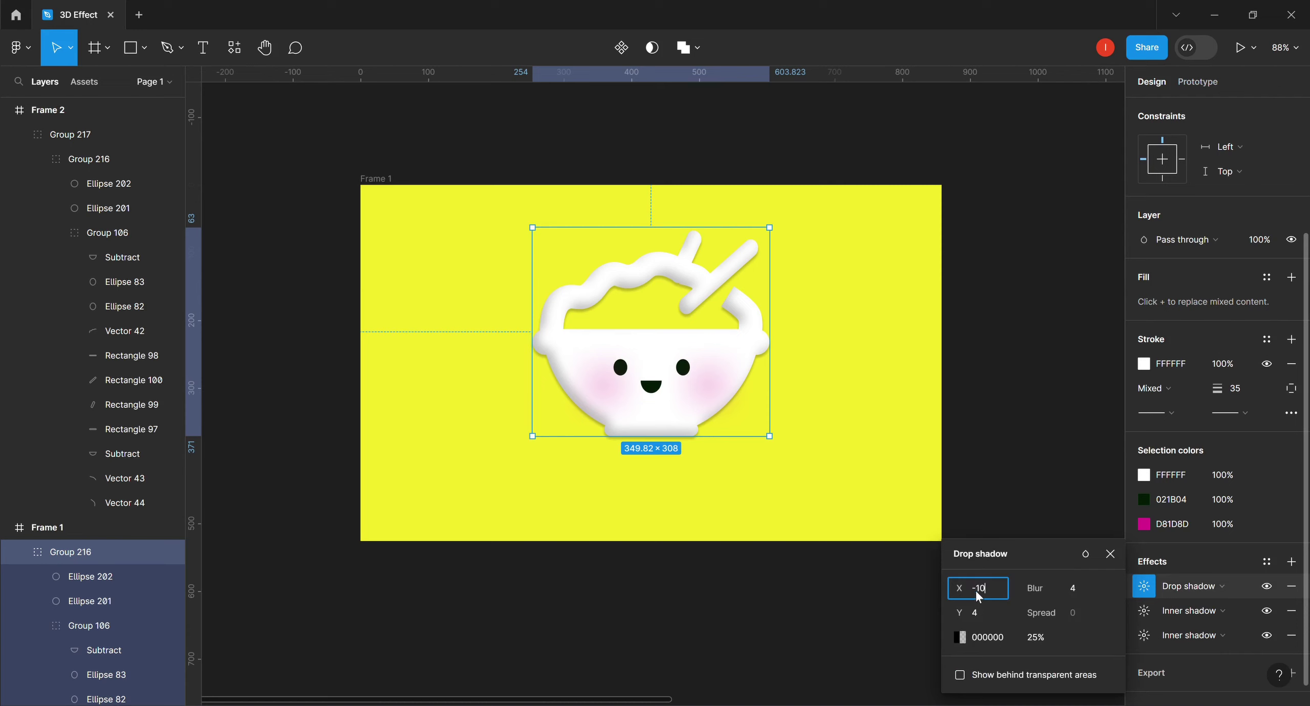
{"action": "left_click", "coordinate": [975, 617]}
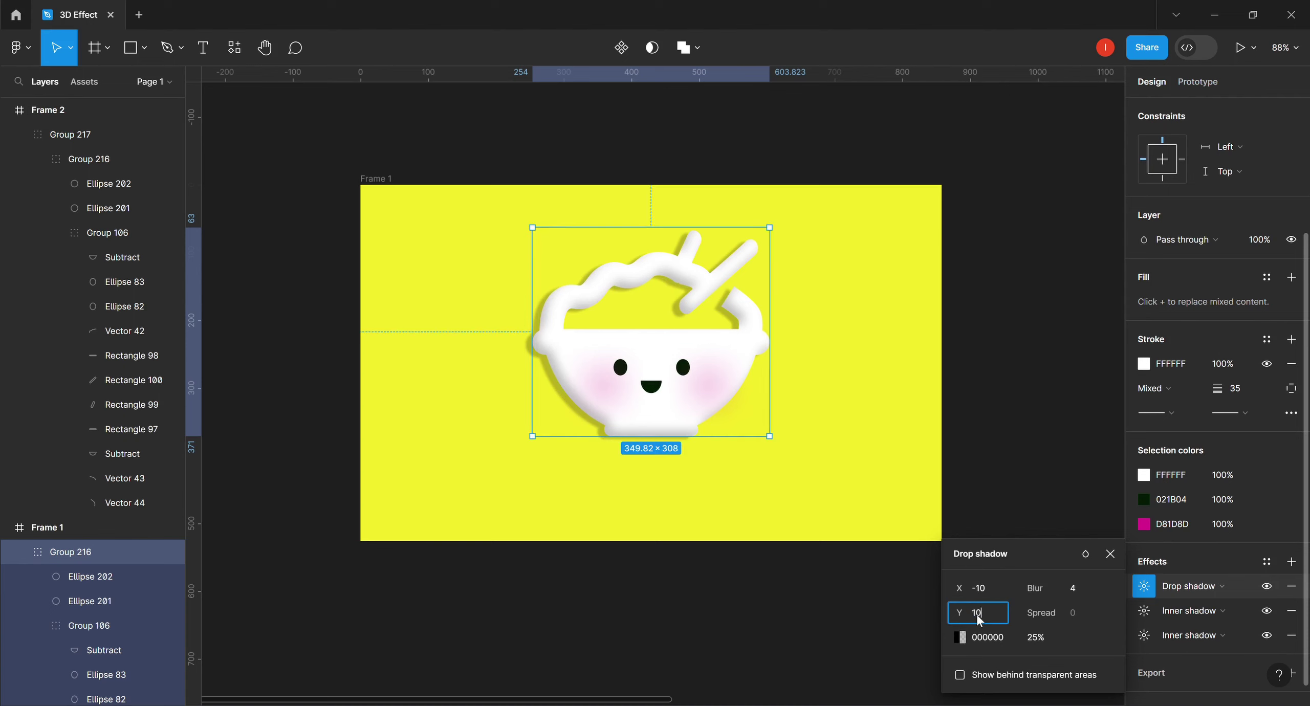
{"action": "left_click", "coordinate": [1074, 589]}
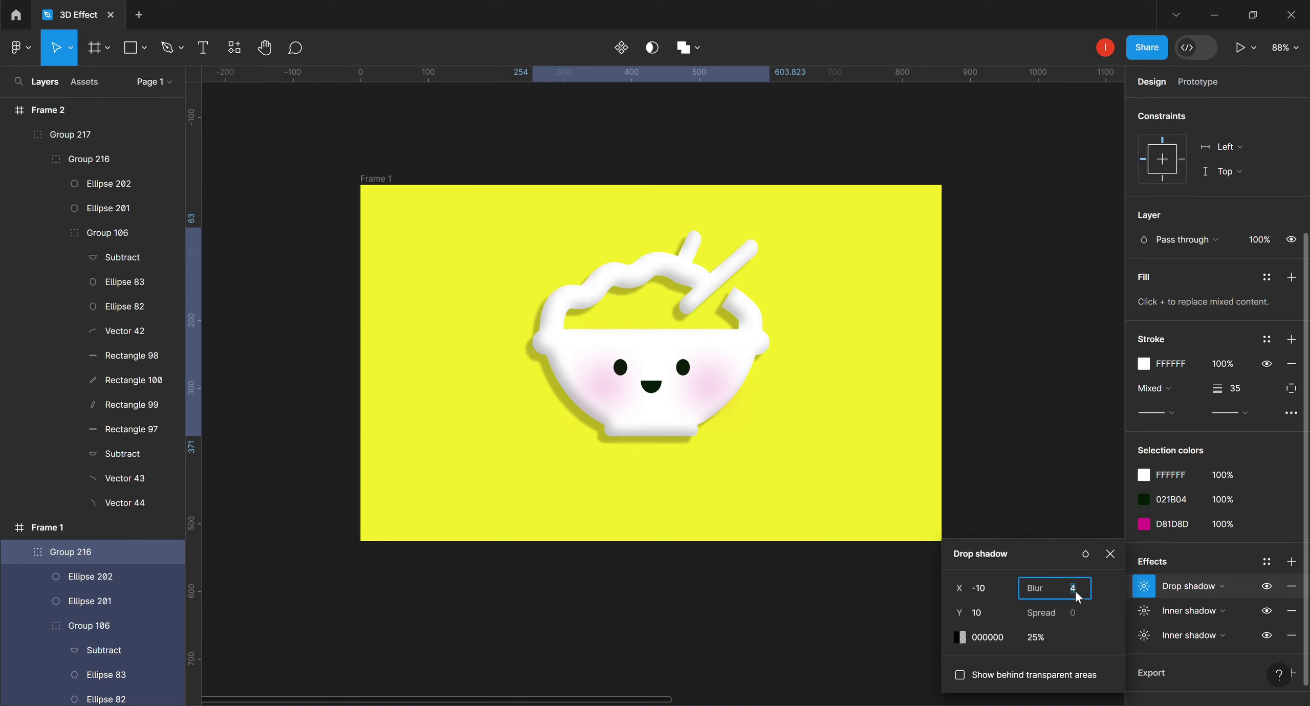
{"action": "type", "text": "20"}
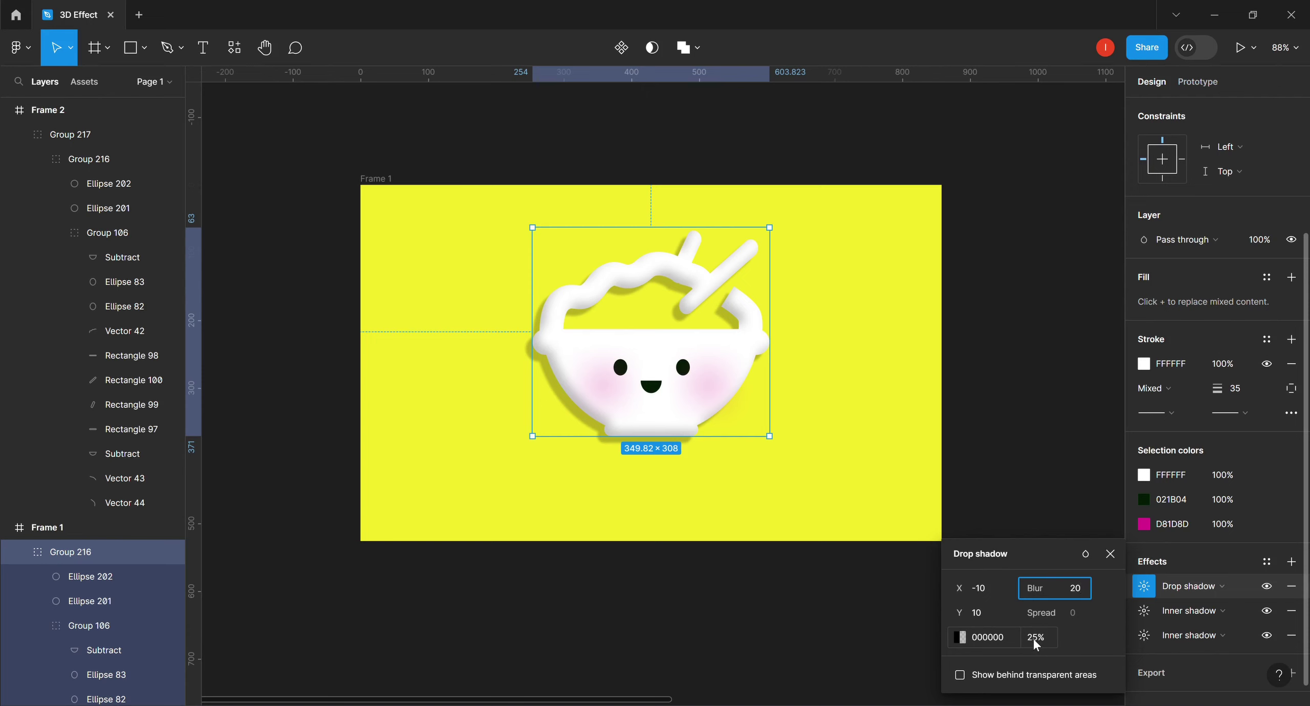
{"action": "key", "text": "Return"}
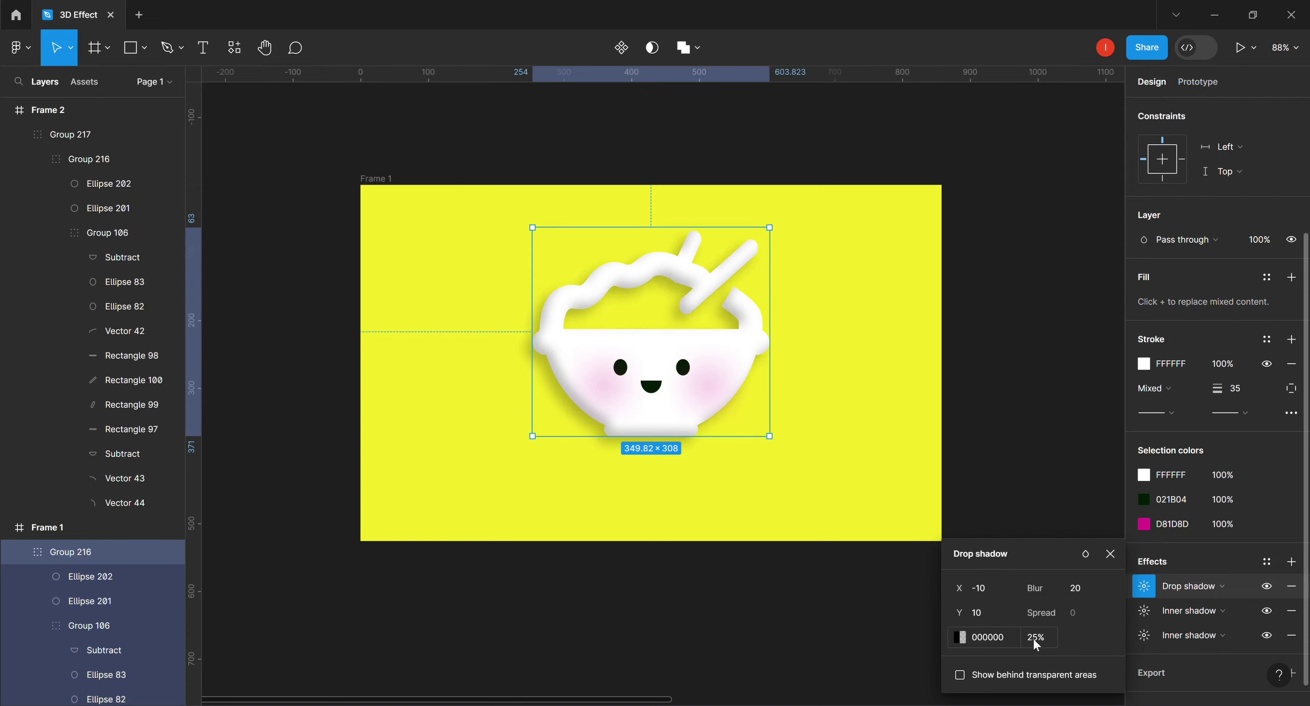
{"action": "left_click", "coordinate": [892, 409]}
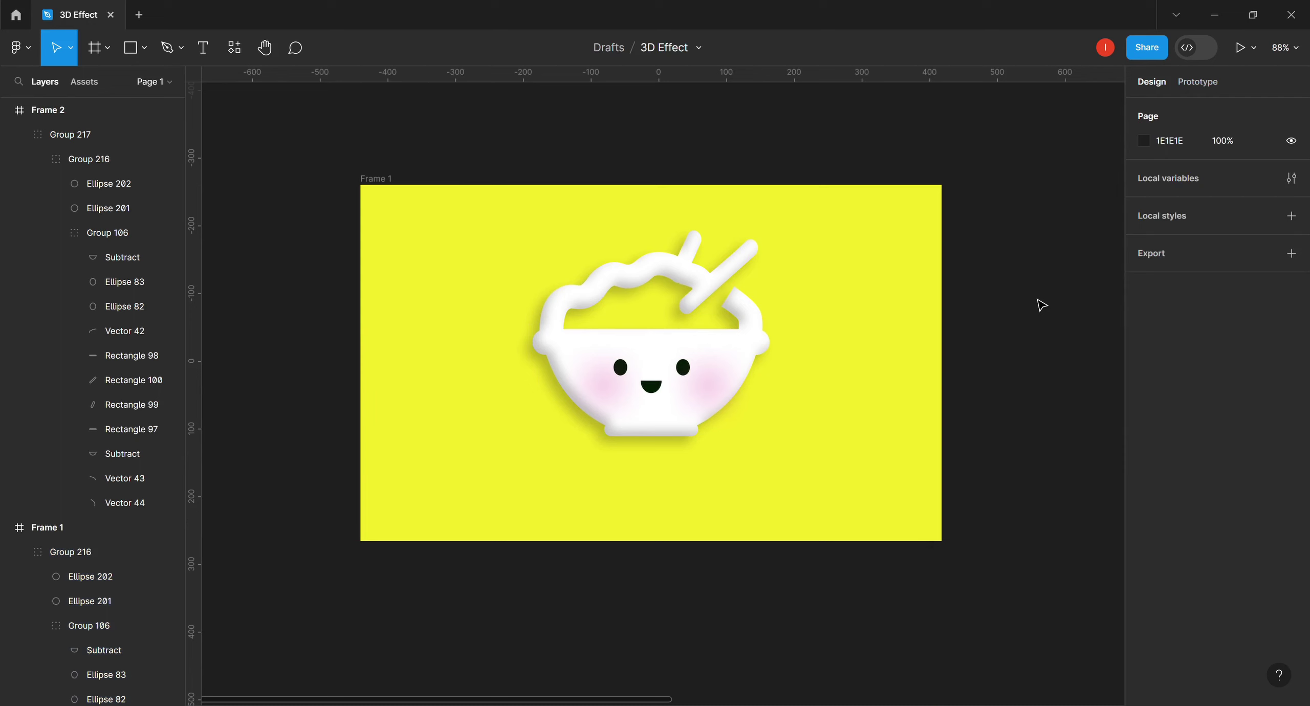
Step: Move the shaded bowl group a little right, to X 263, Y 63 in the frame
{"action": "left_click", "coordinate": [754, 371]}
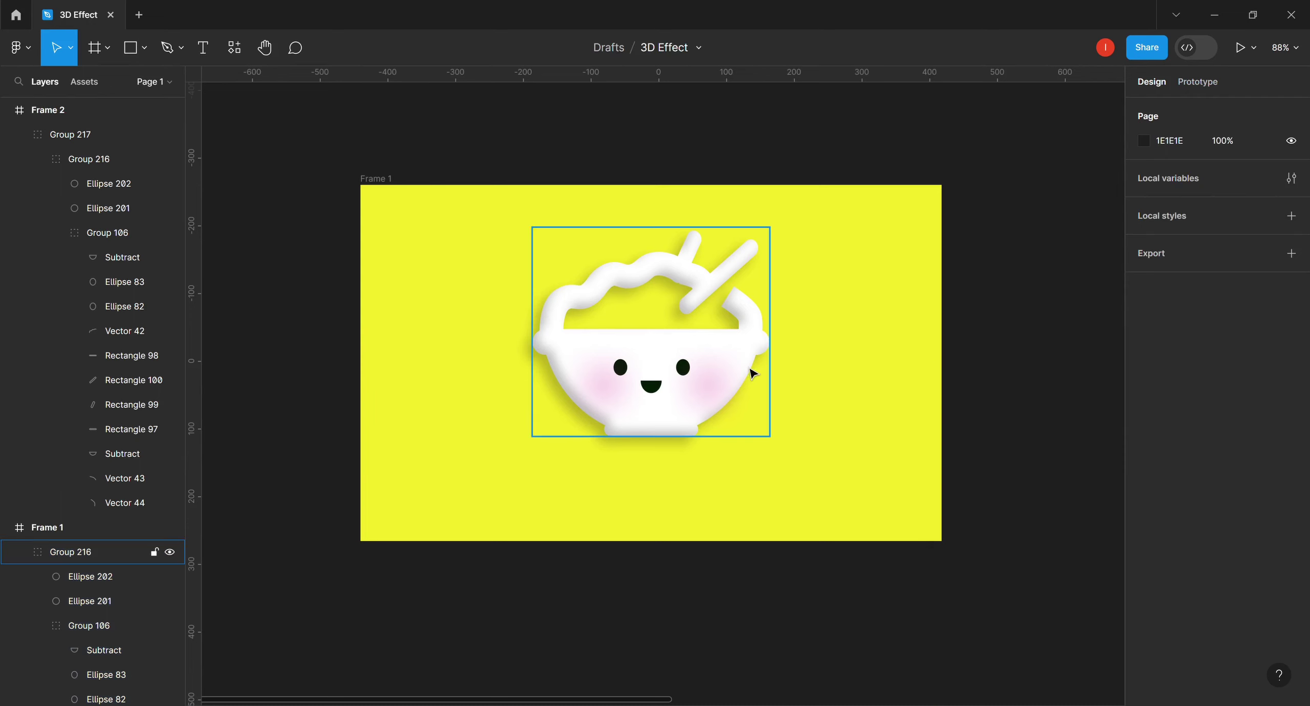
{"action": "left_click_drag", "start_coordinate": [729, 362], "coordinate": [674, 366]}
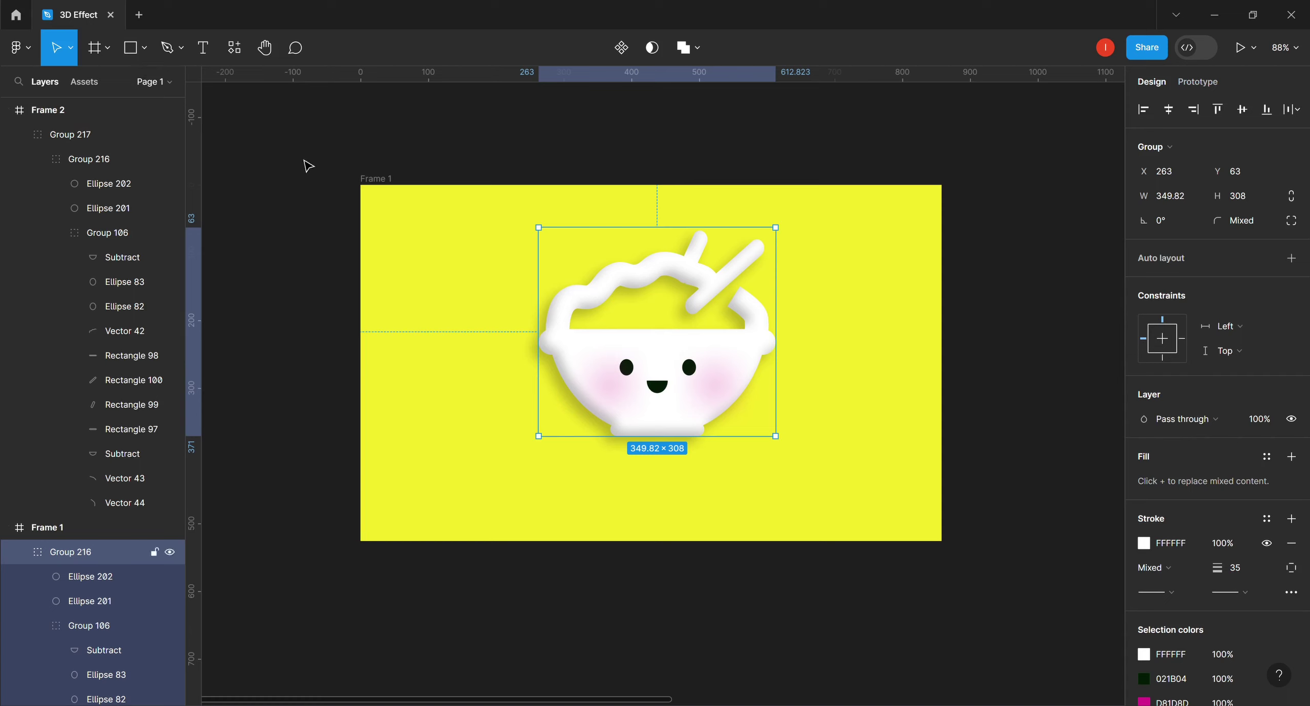
Step: Draw Ellipse 203, 109 × 13 at X 391, Y 385, just under the bowl
{"action": "left_click", "coordinate": [144, 49]}
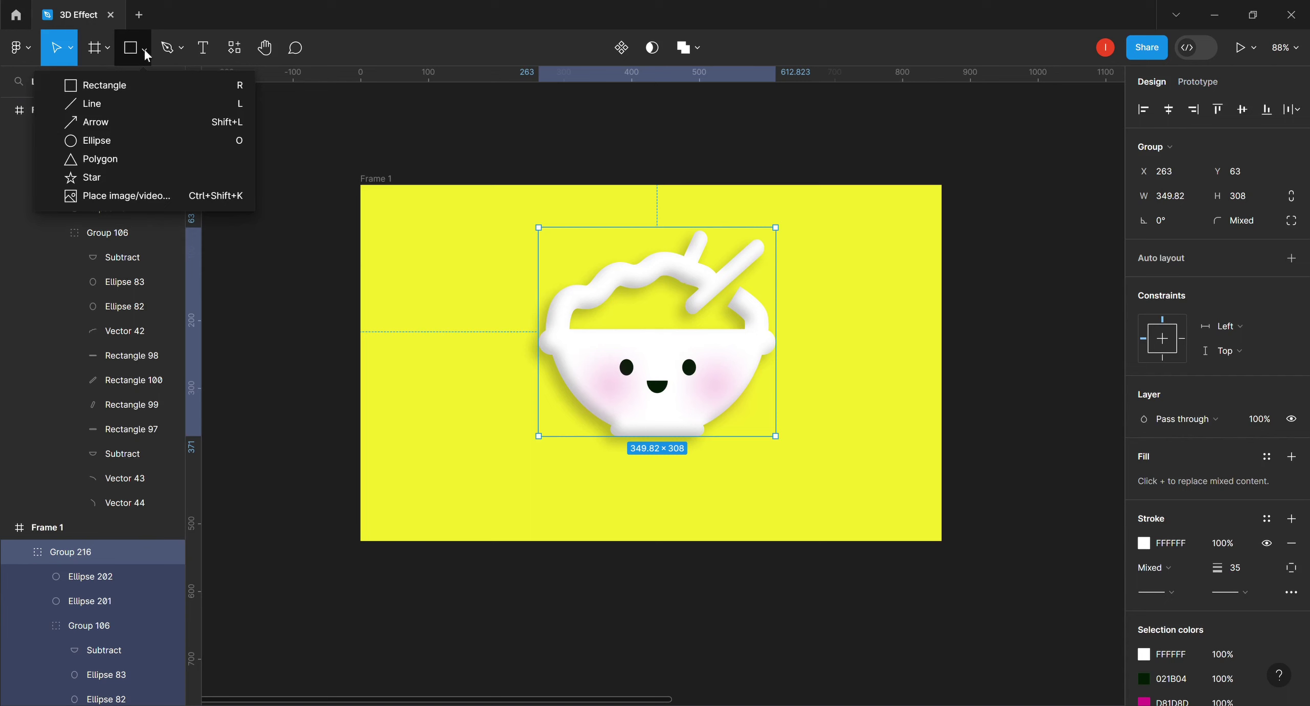
{"action": "left_click", "coordinate": [109, 140]}
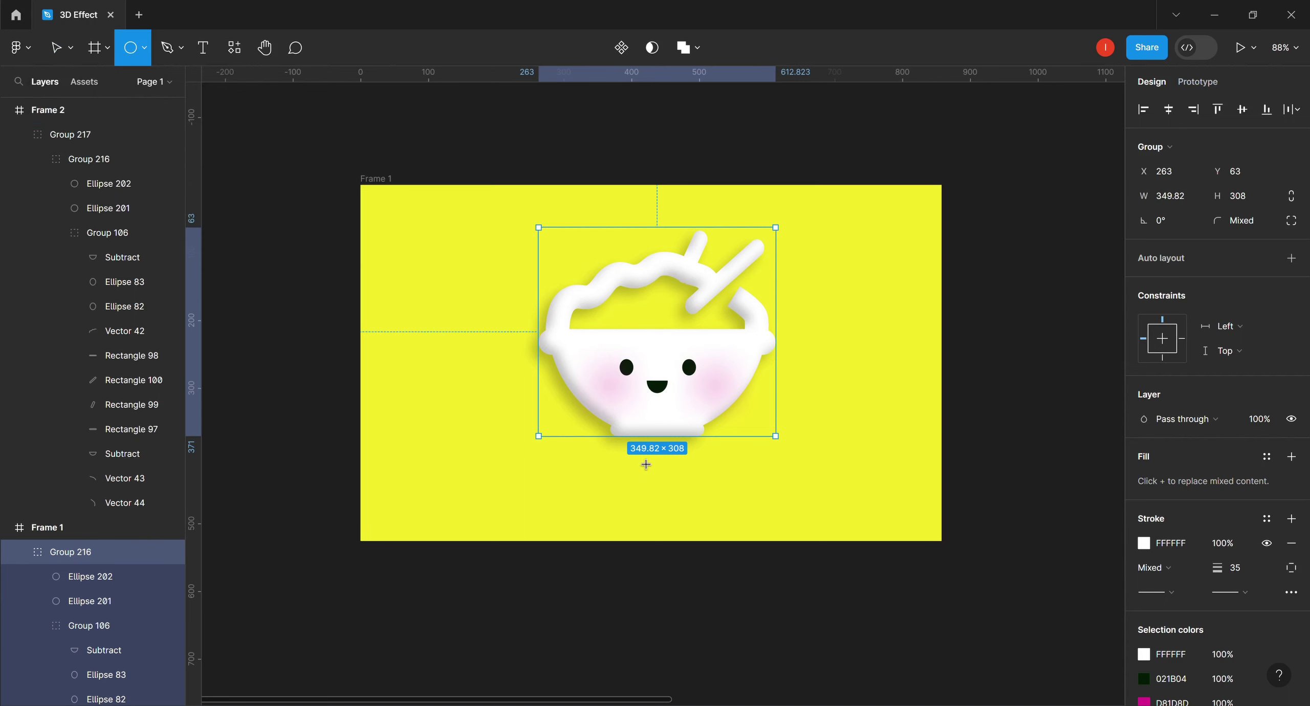
{"action": "left_click_drag", "start_coordinate": [625, 449], "coordinate": [701, 457]}
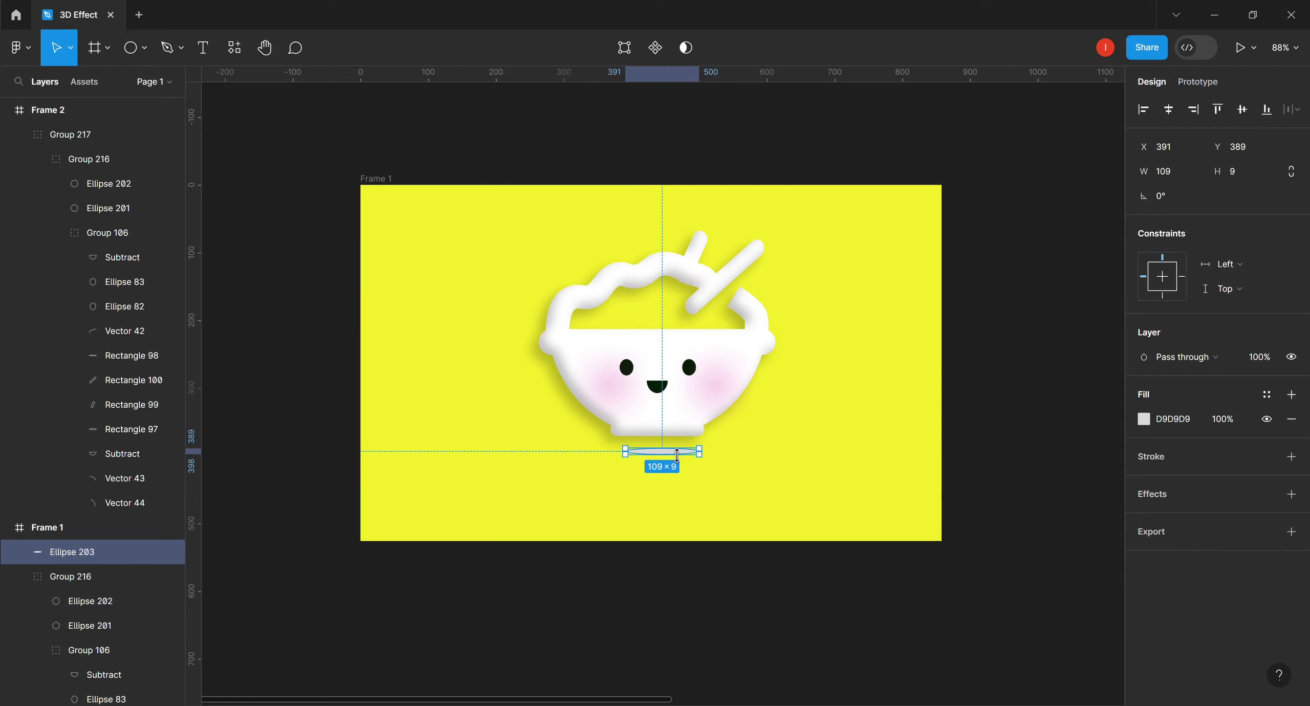
{"action": "left_click_drag", "start_coordinate": [676, 454], "coordinate": [678, 455]}
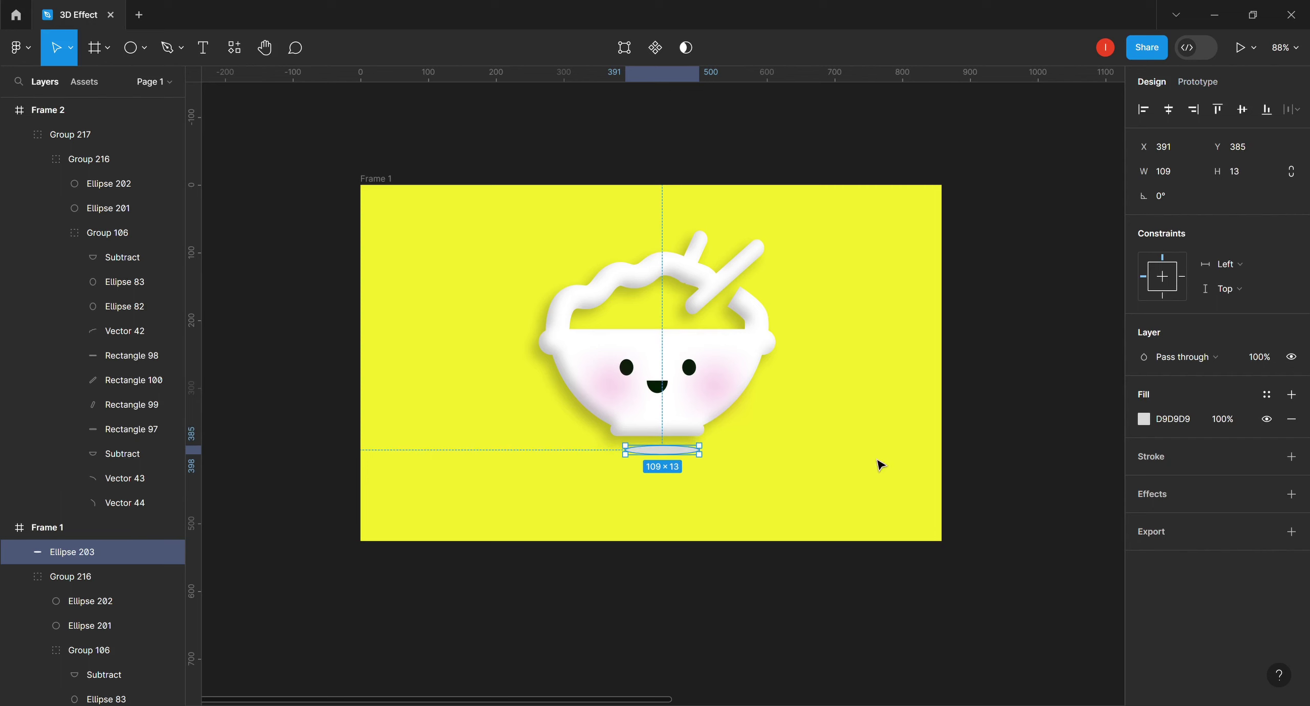
Step: Fill Ellipse 203 with dark green 021B04 from the document colours
{"action": "left_click", "coordinate": [1145, 419]}
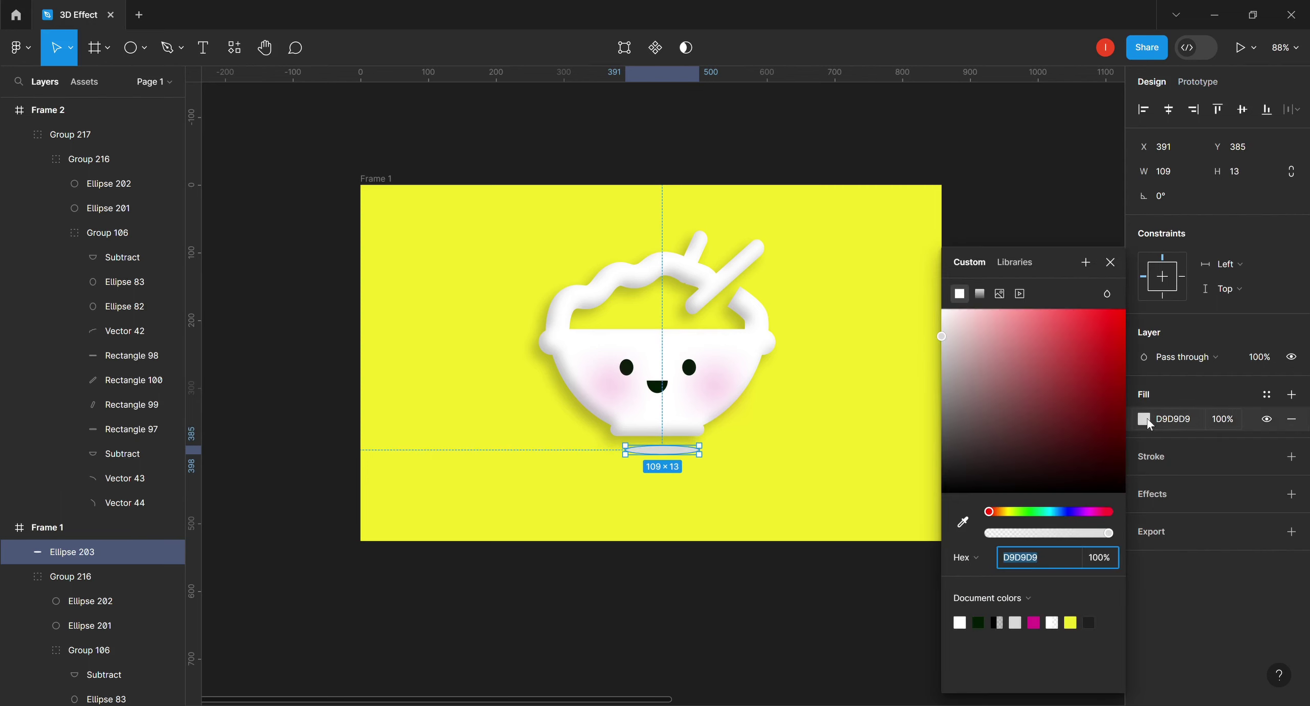
{"action": "left_click", "coordinate": [978, 623]}
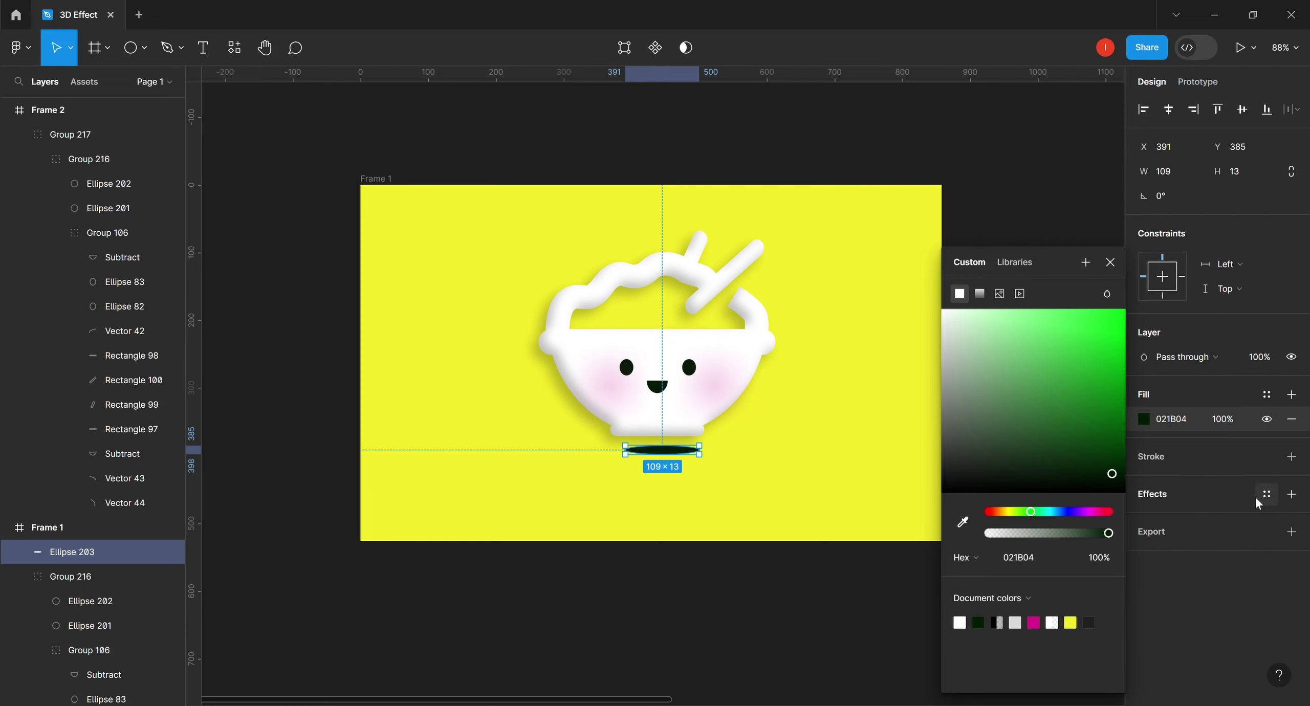
{"action": "key", "text": "Escape"}
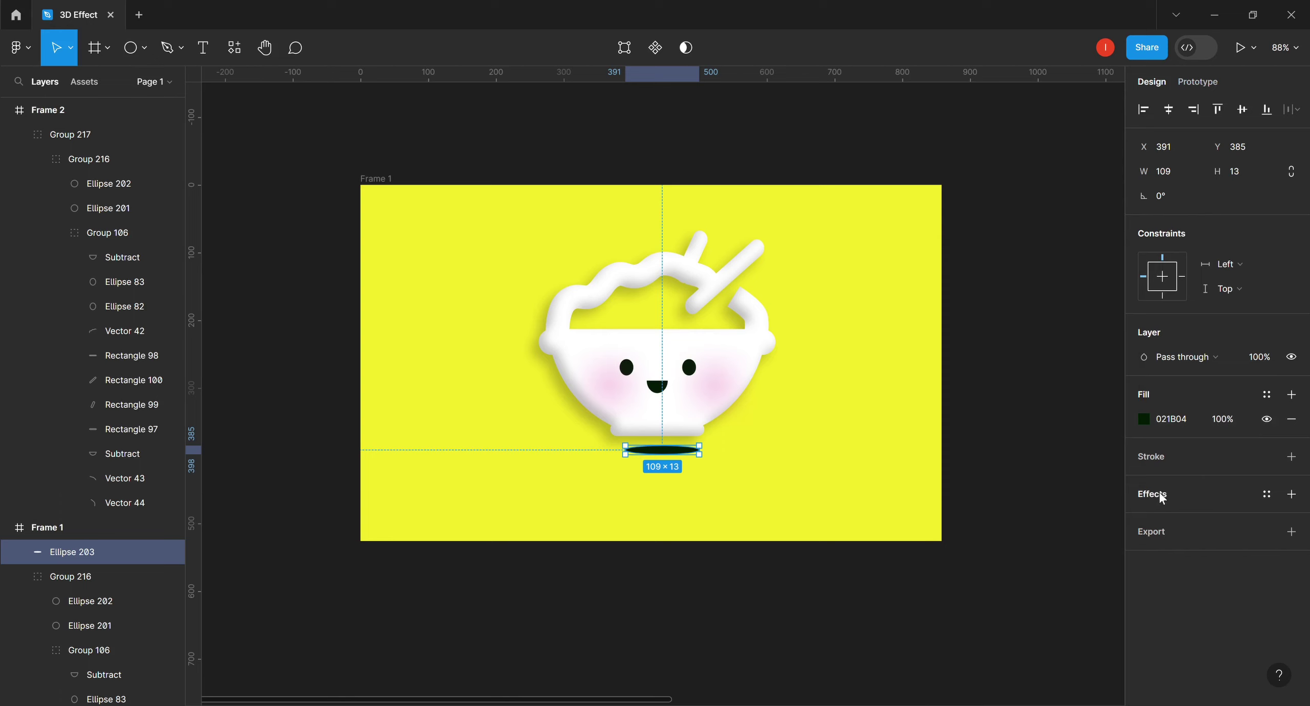
Step: Apply a Layer blur of 20 to Ellipse 203
{"action": "left_click", "coordinate": [1291, 494]}
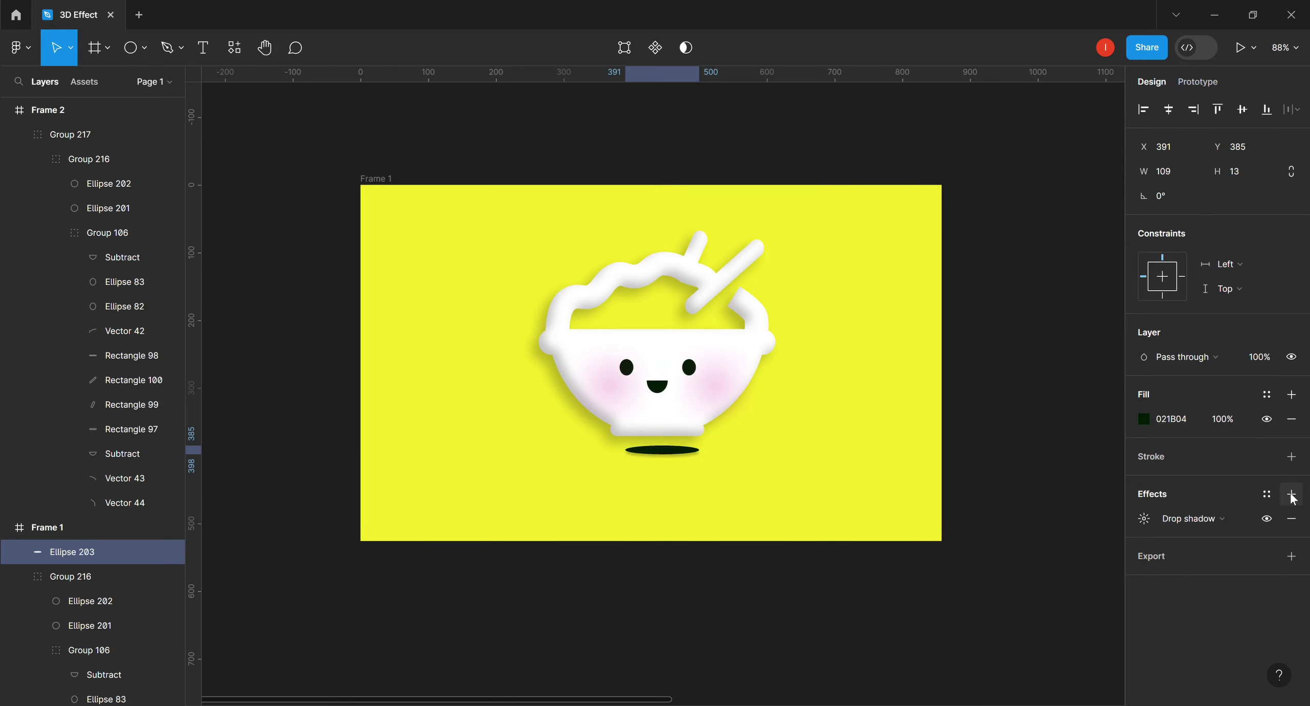
{"action": "left_click", "coordinate": [1245, 516]}
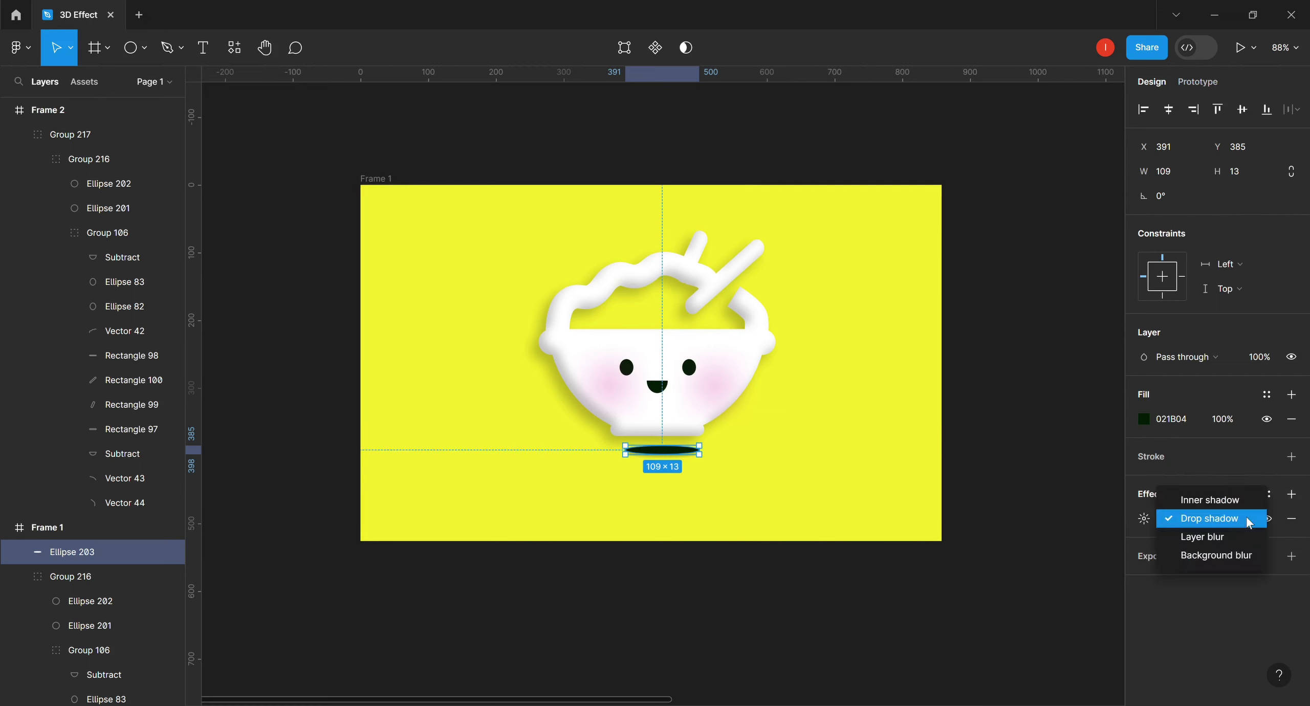
{"action": "left_click", "coordinate": [1203, 538]}
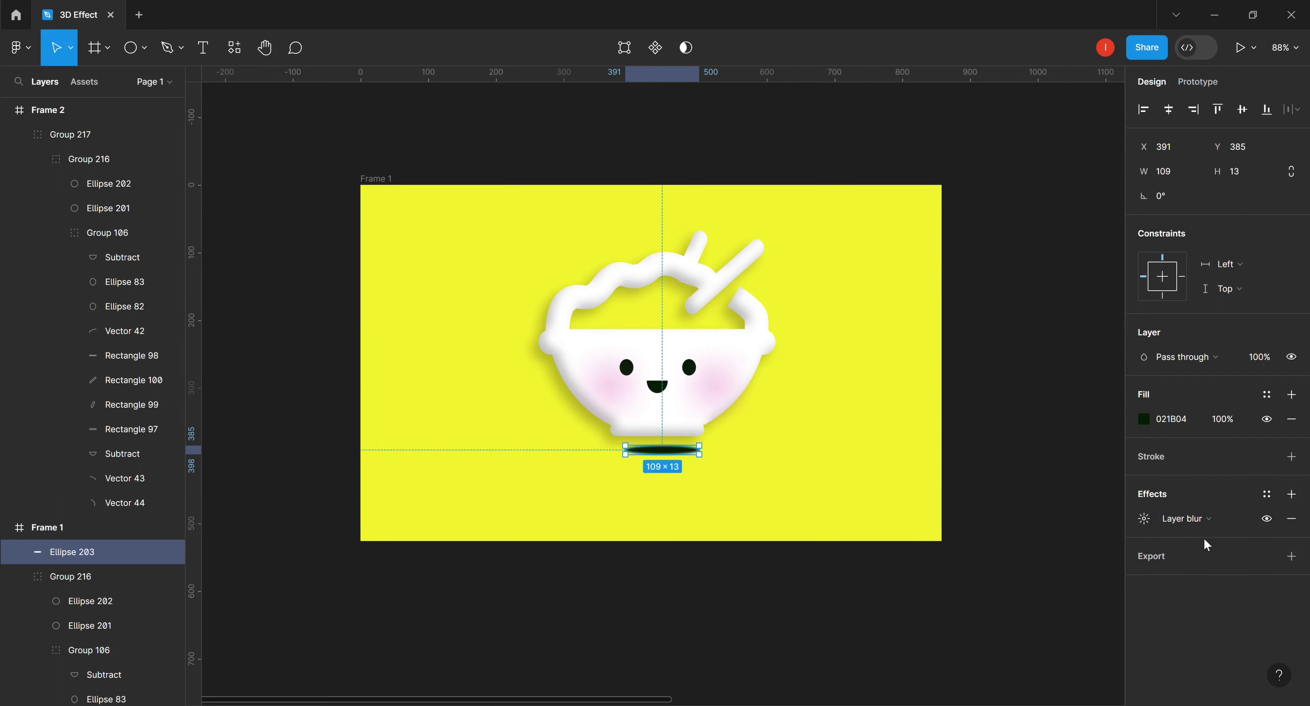
{"action": "left_click", "coordinate": [1139, 519]}
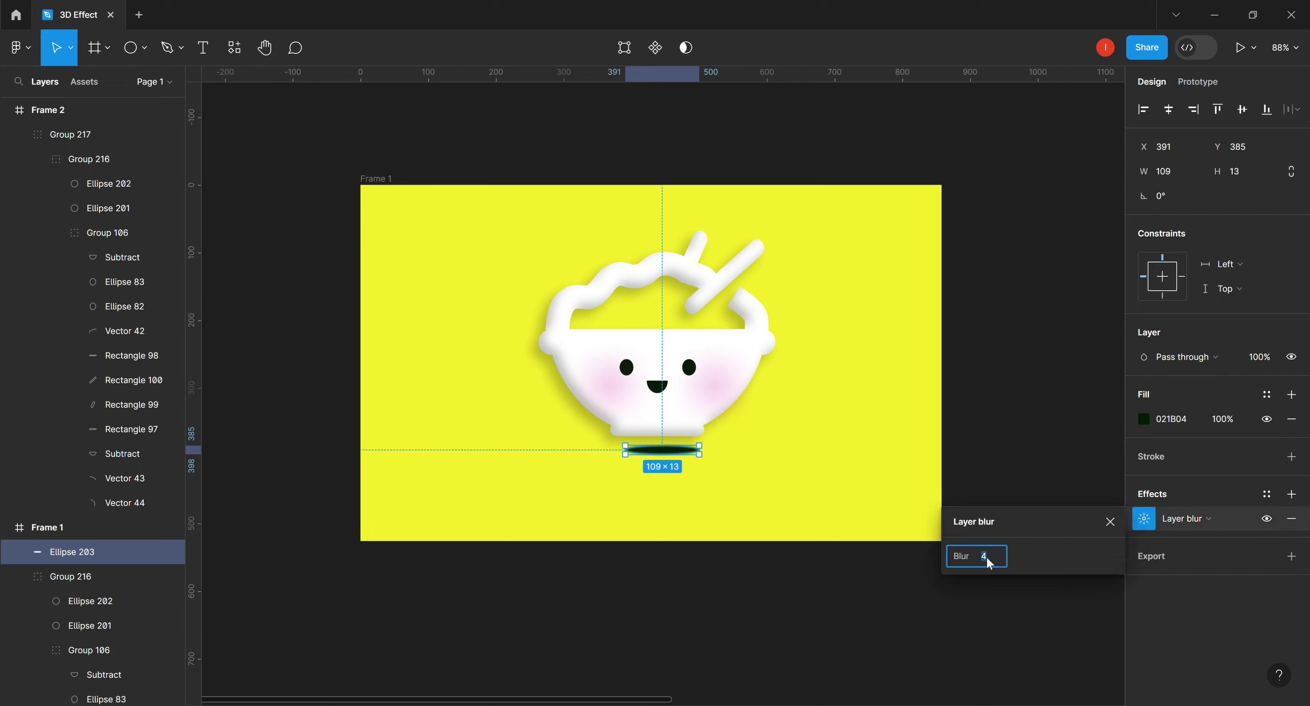
{"action": "type", "text": "20"}
{"action": "key", "text": "Return"}
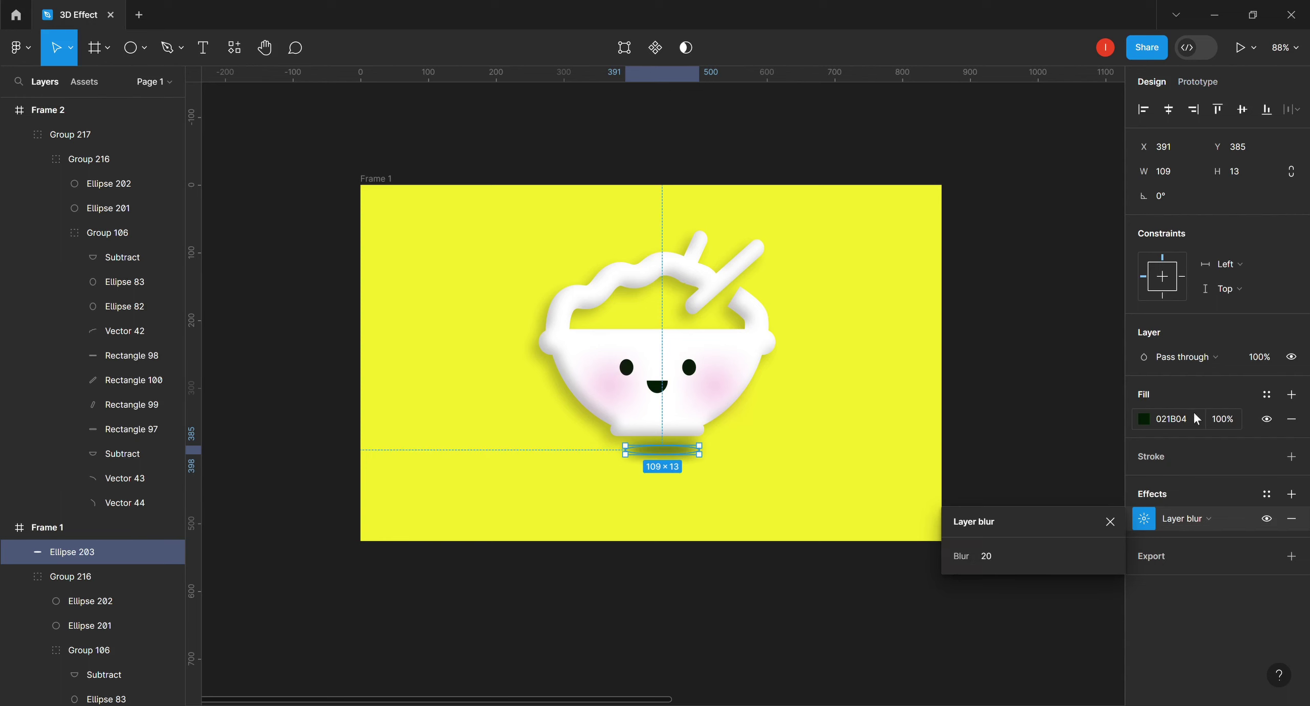
Step: Lower the shadow ellipse's fill opacity to 20%
{"action": "left_click", "coordinate": [1143, 419]}
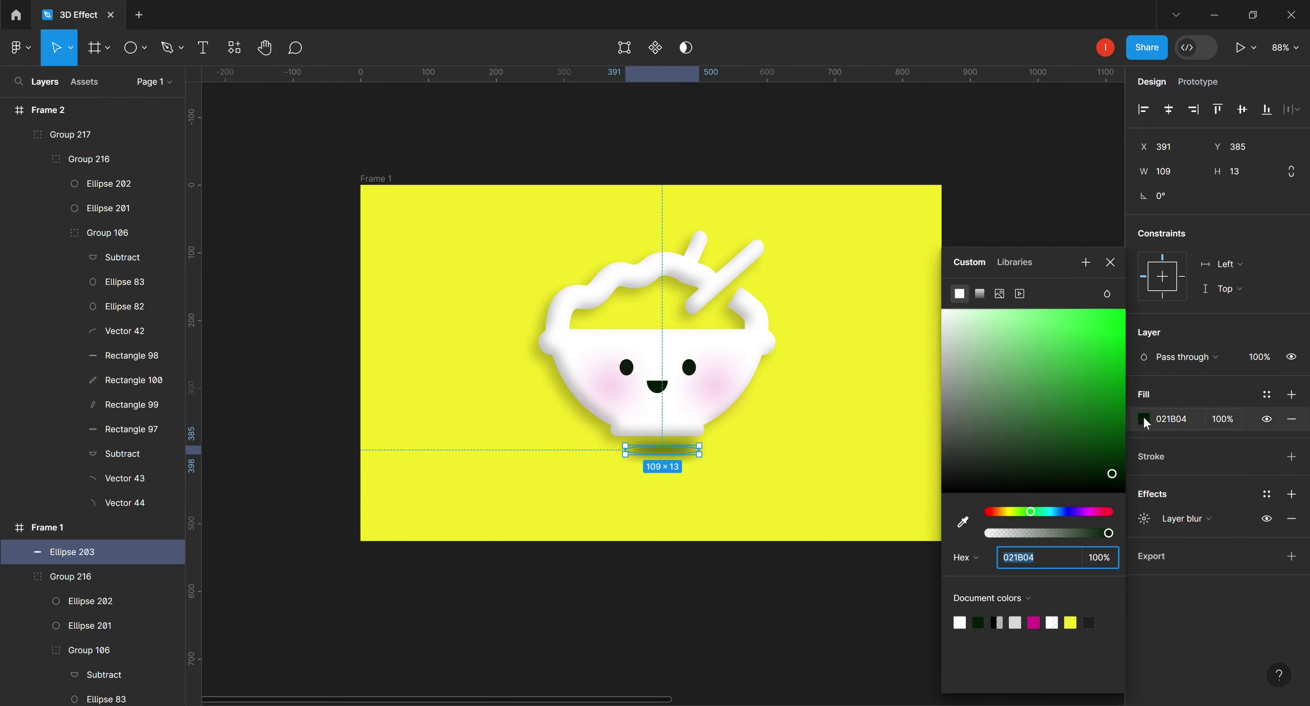
{"action": "left_click_drag", "start_coordinate": [1110, 532], "coordinate": [1015, 534]}
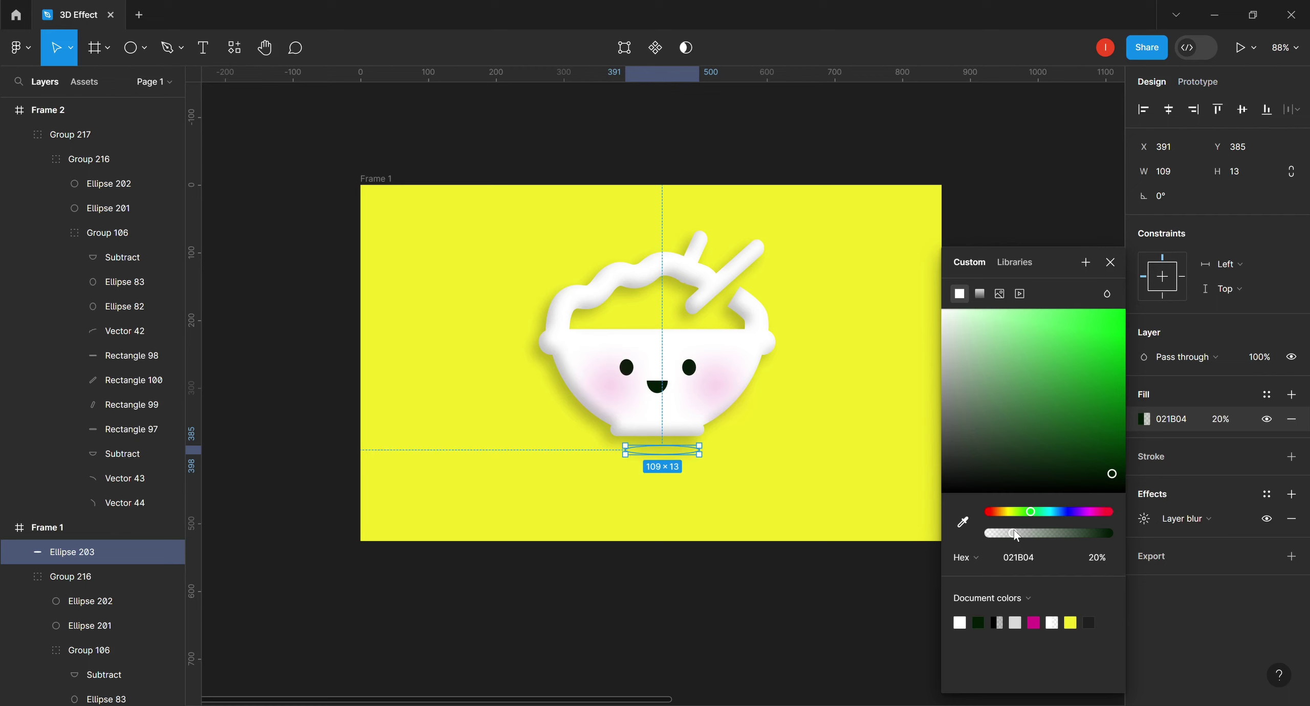
{"action": "left_click", "coordinate": [762, 463]}
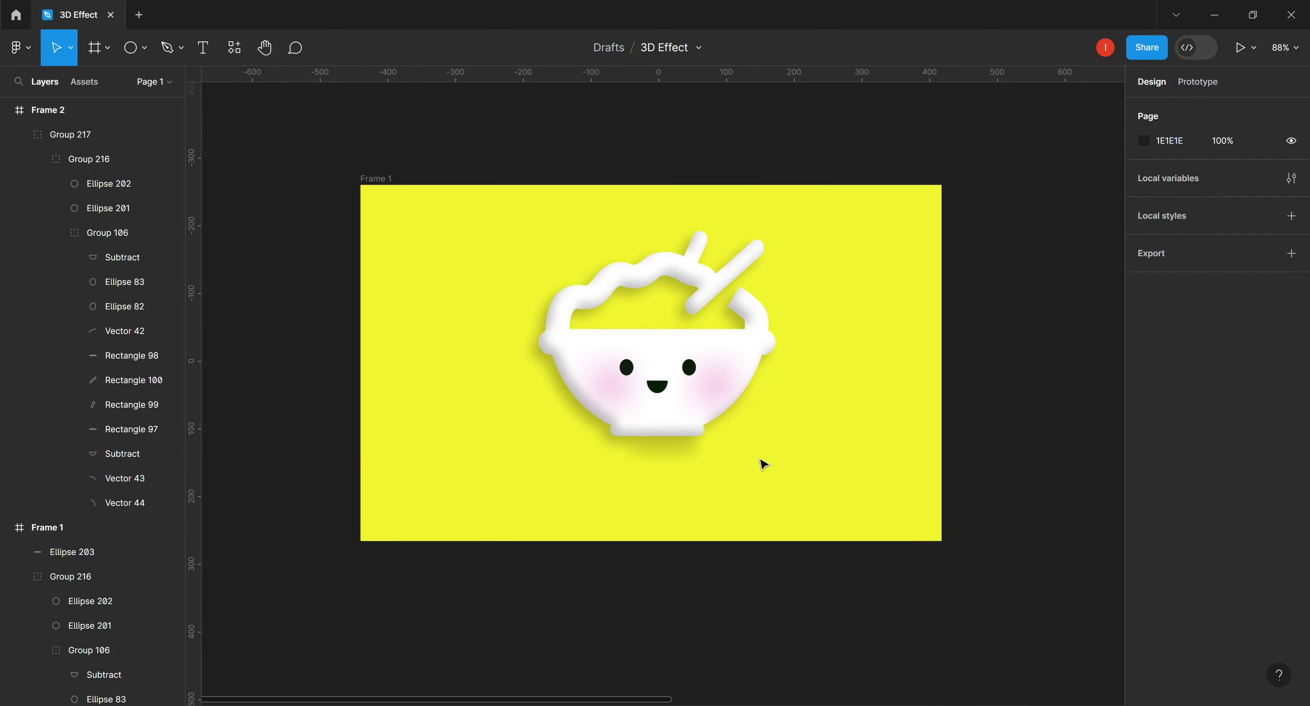
Step: Nudge the shadow ellipse to centre it beneath the bowl at X 384, Y 394
{"action": "left_click", "coordinate": [667, 457]}
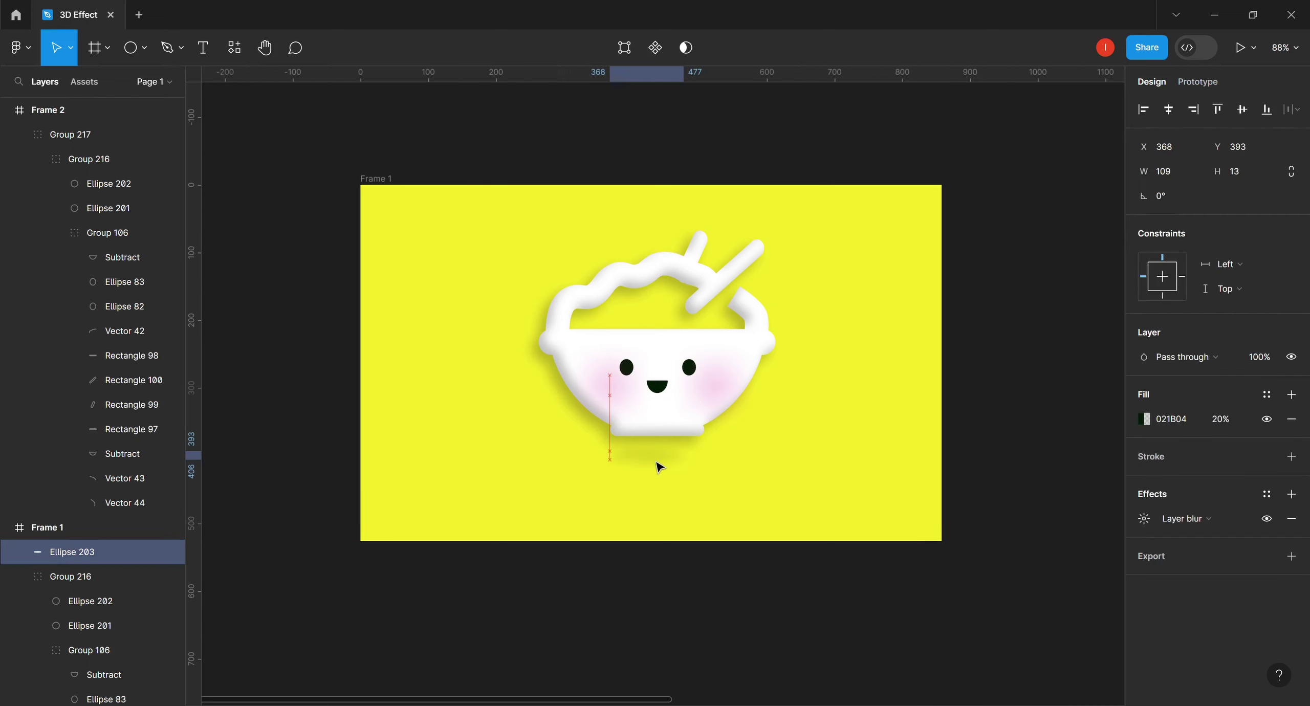
{"action": "left_click_drag", "start_coordinate": [660, 467], "coordinate": [671, 463]}
{"action": "left_click", "coordinate": [864, 365]}
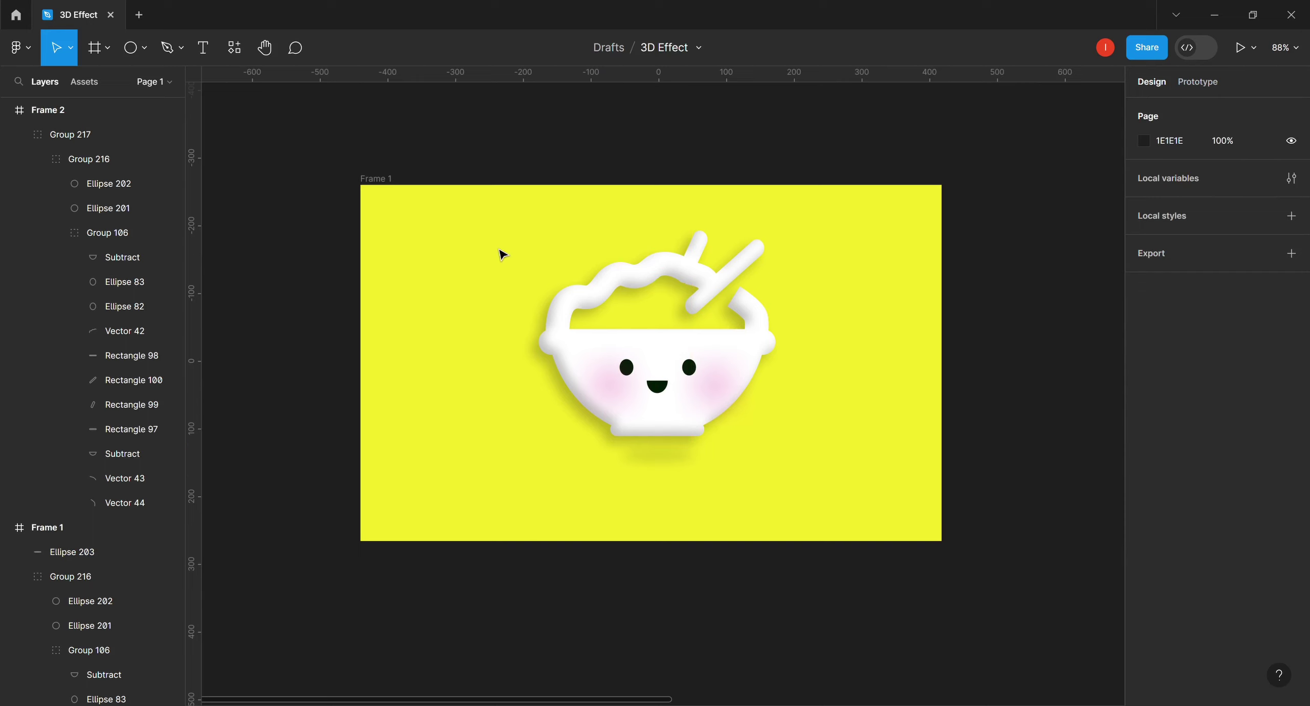
Step: Group the bowl and shadow ellipse as Group 218 and move it left to X 65, Y 78
{"action": "left_click_drag", "start_coordinate": [750, 494], "coordinate": [748, 517]}
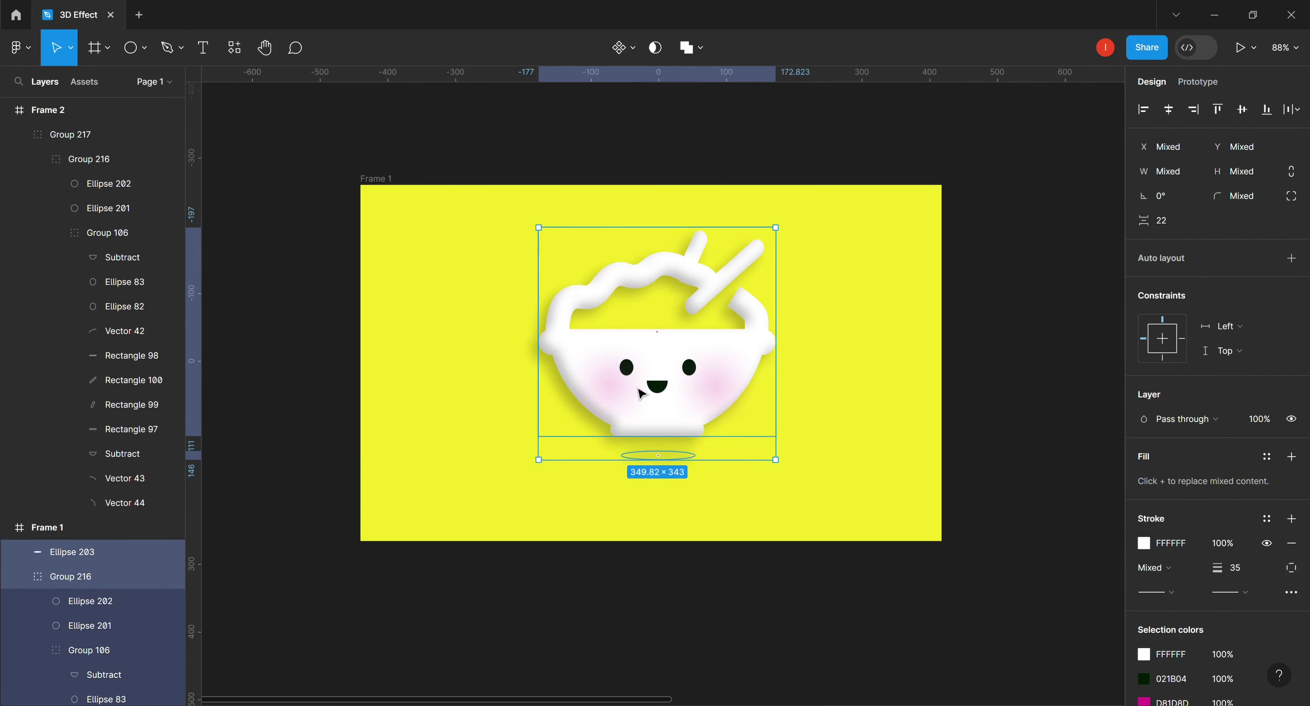
{"action": "right_click", "coordinate": [618, 361]}
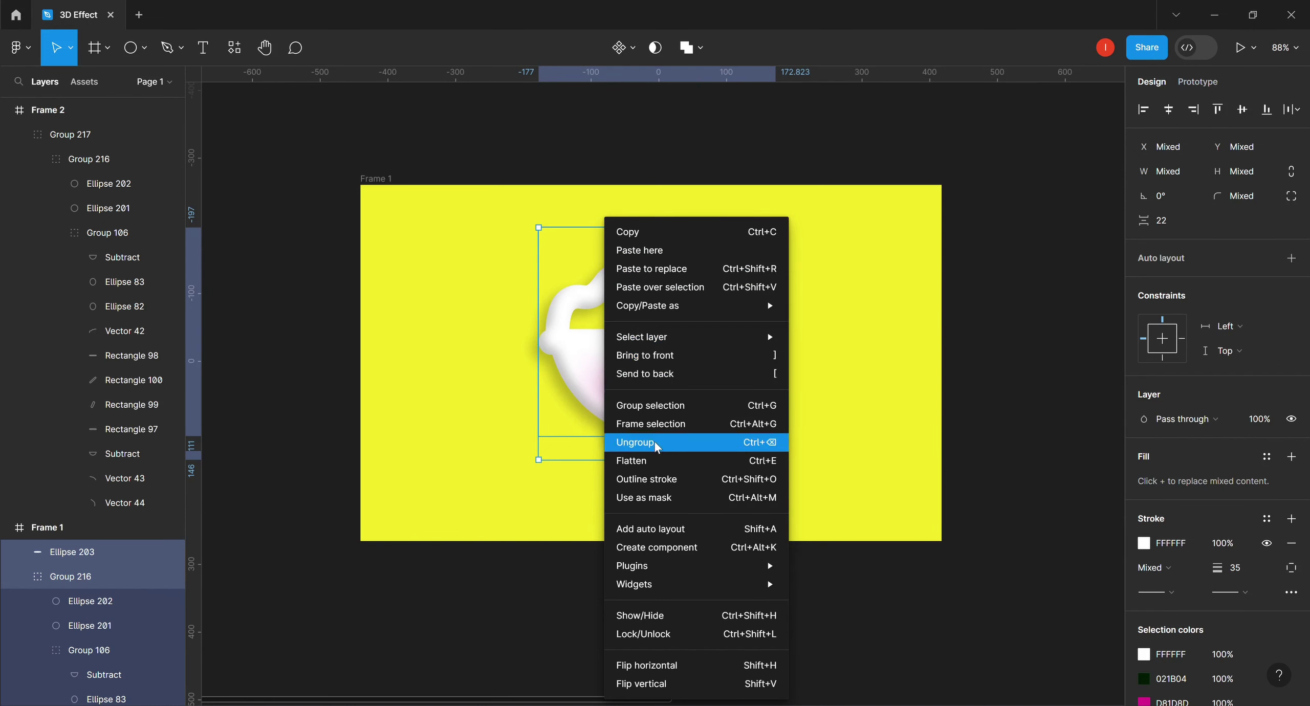
{"action": "left_click", "coordinate": [651, 409]}
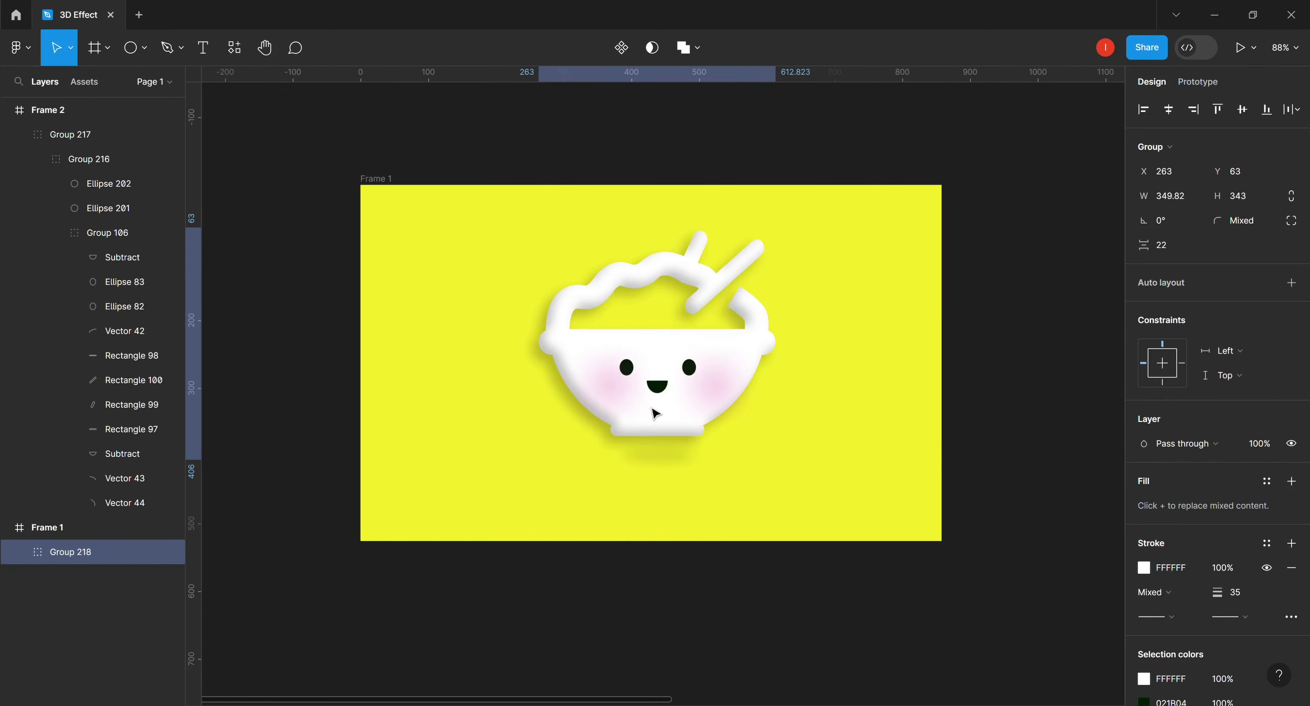
{"action": "left_click_drag", "start_coordinate": [675, 385], "coordinate": [411, 358]}
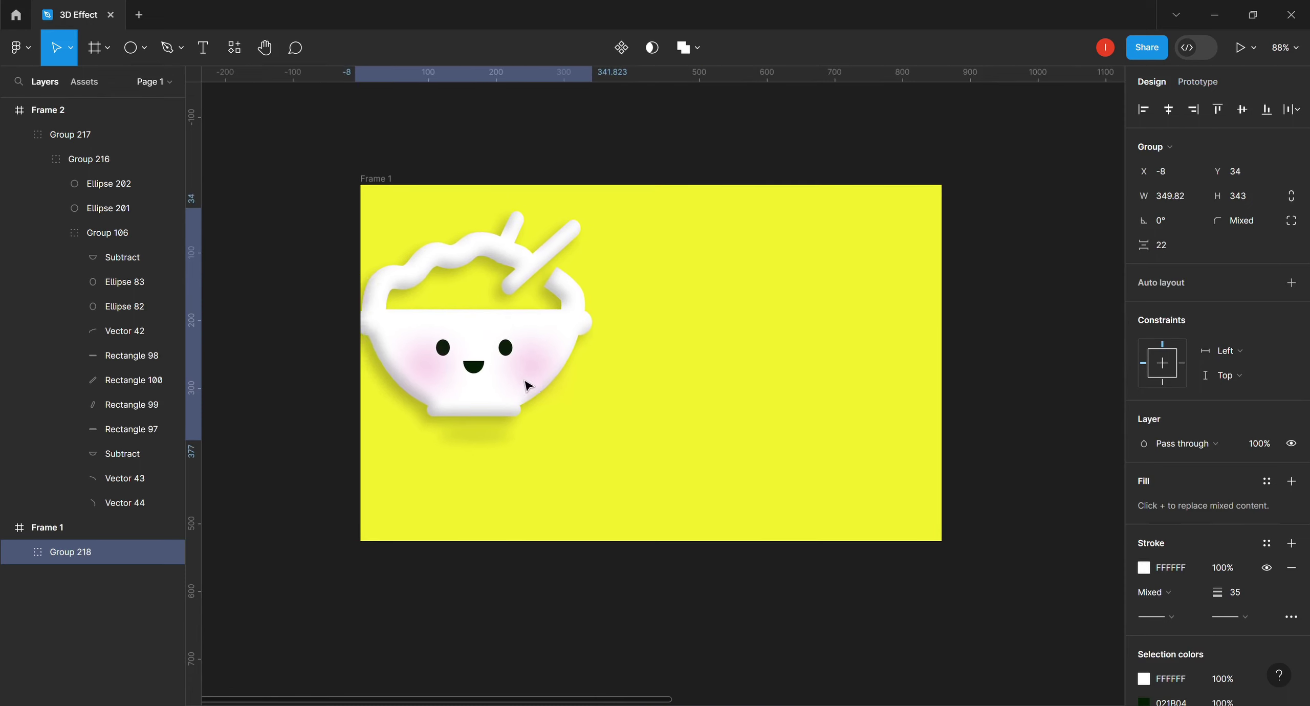
{"action": "left_click_drag", "start_coordinate": [525, 380], "coordinate": [537, 395]}
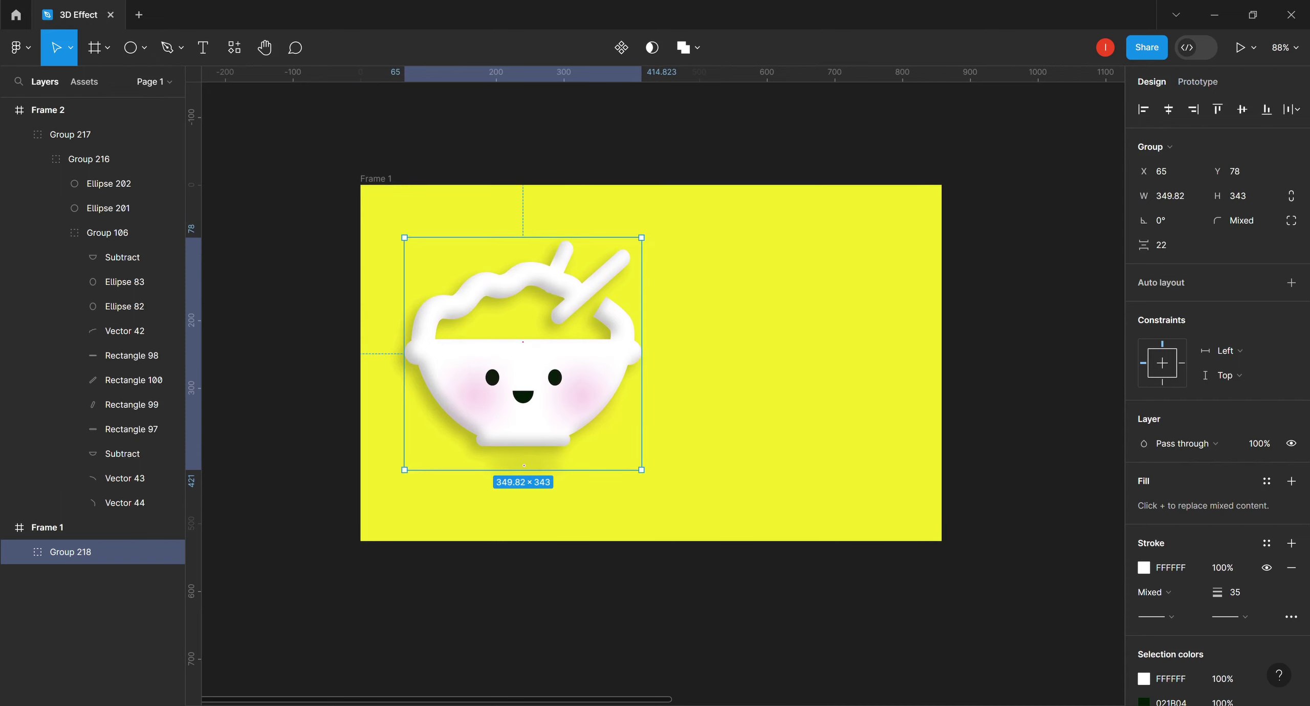
Step: Move the flat bowl, Group 217, from Frame 2 into Frame 1 at X 429, Y 84, right of the 3D bowl
{"action": "left_click_drag", "start_coordinate": [610, 702], "coordinate": [998, 692]}
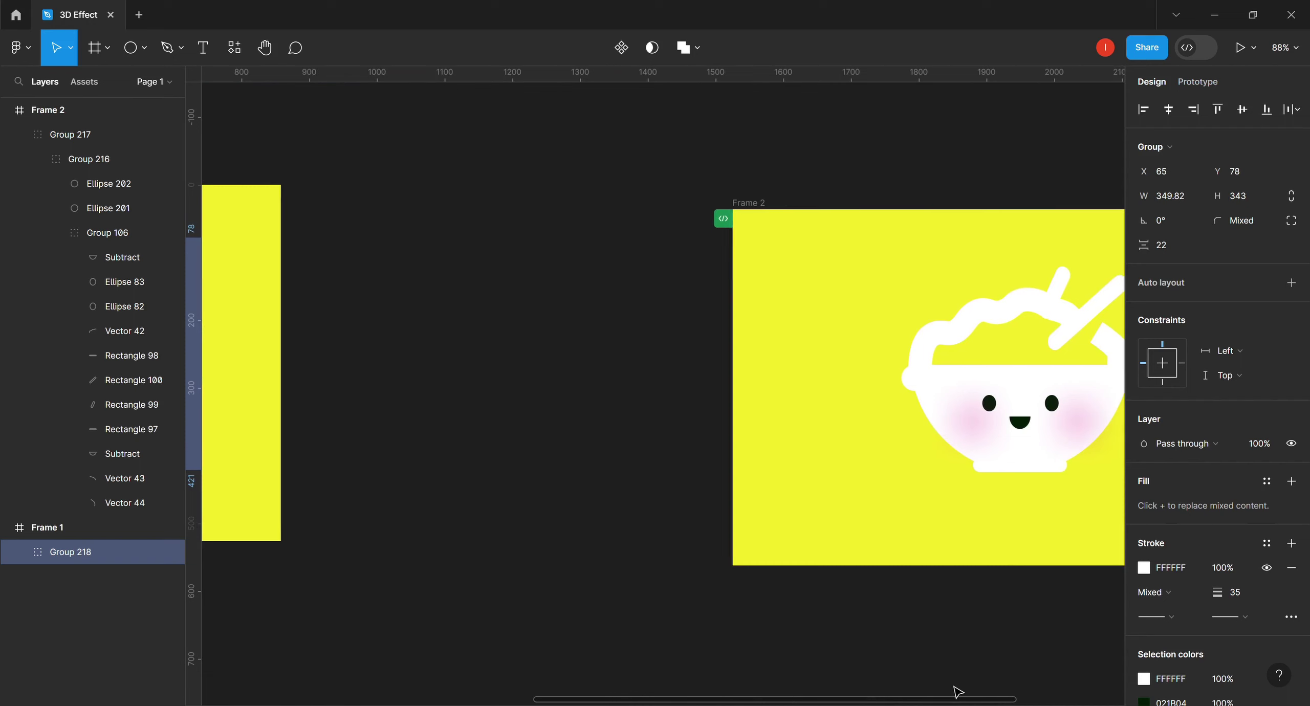
{"action": "left_click", "coordinate": [1018, 407]}
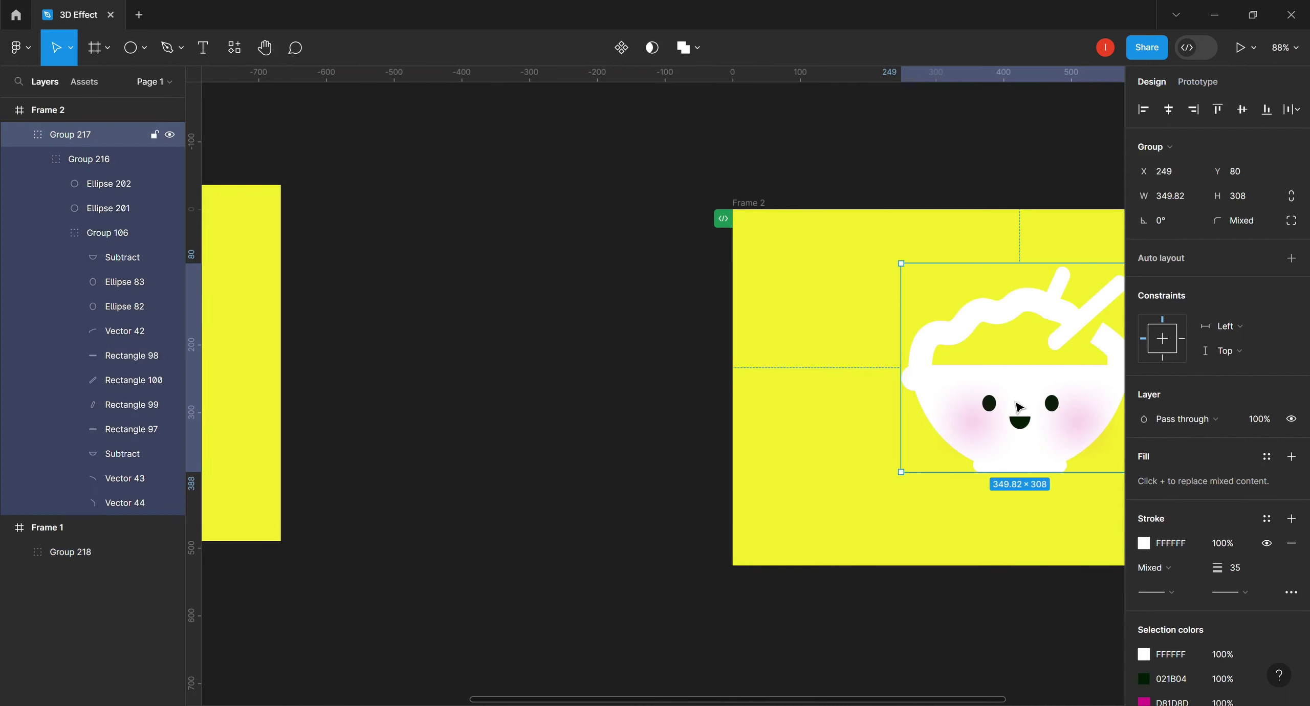
{"action": "left_click_drag", "start_coordinate": [1018, 407], "coordinate": [261, 369]}
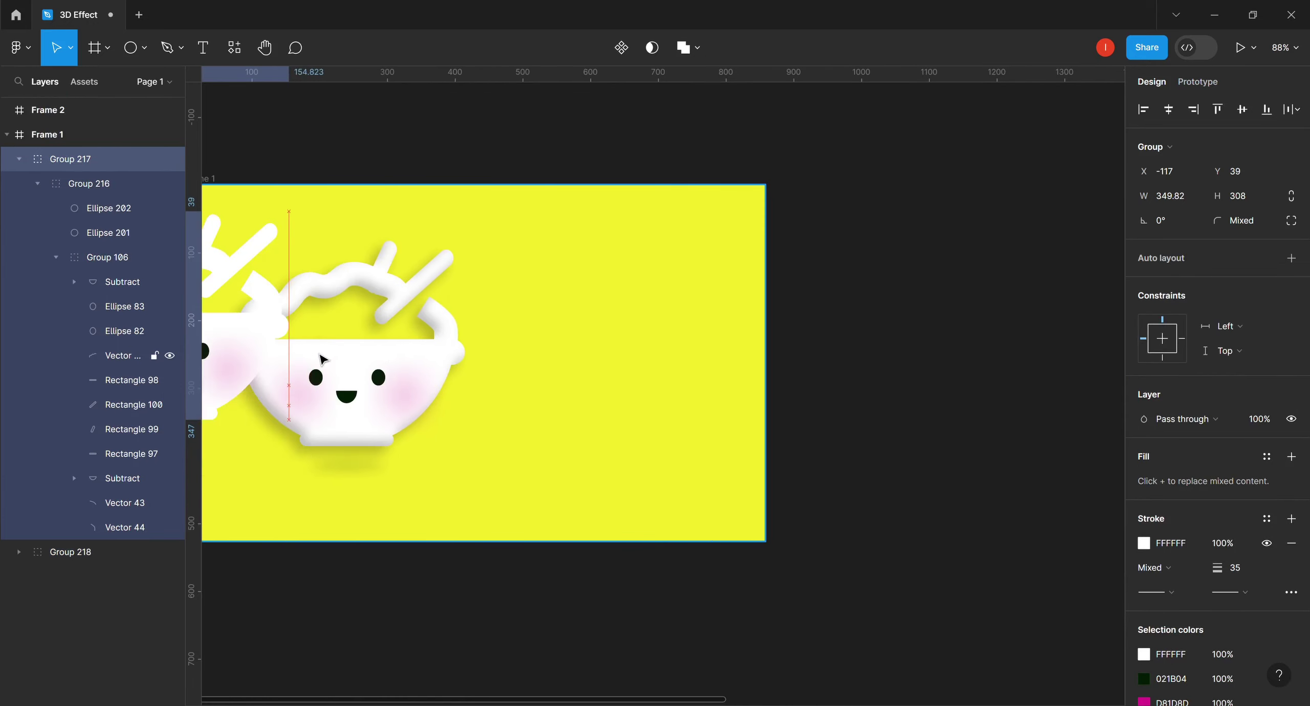
{"action": "left_click_drag", "start_coordinate": [537, 352], "coordinate": [593, 384]}
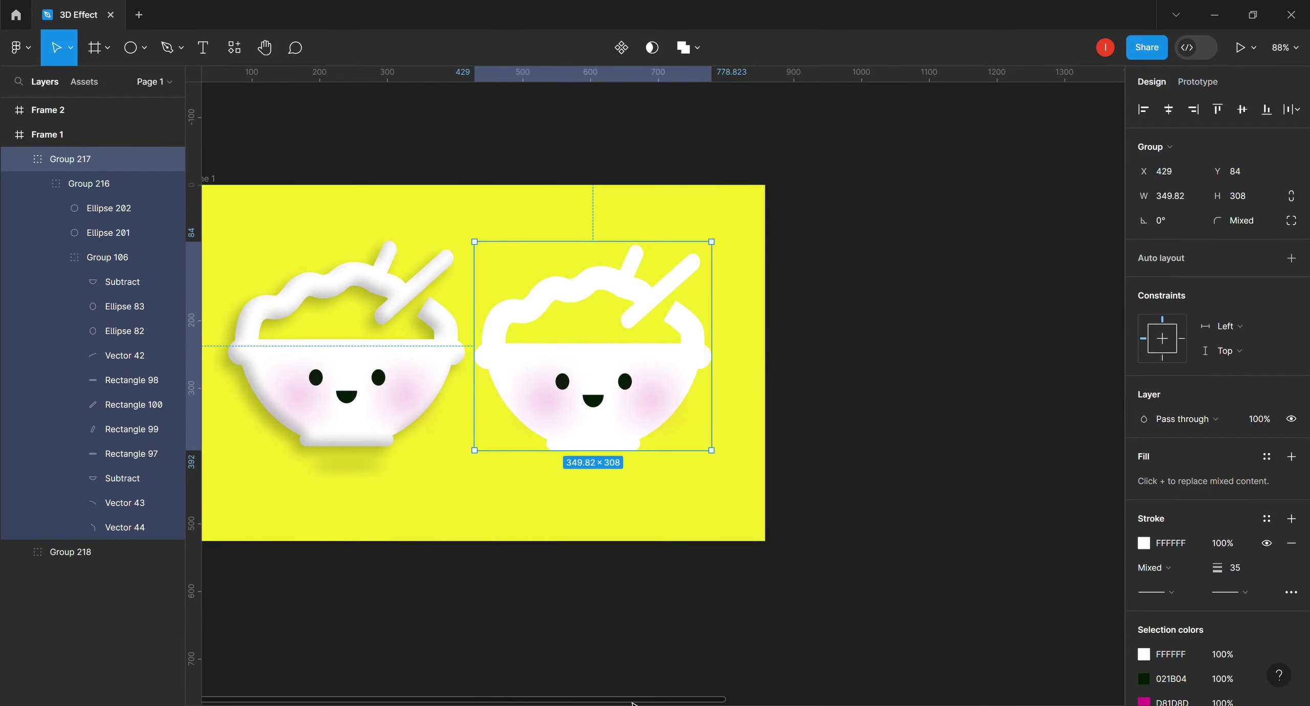
{"action": "left_click_drag", "start_coordinate": [633, 702], "coordinate": [547, 700]}
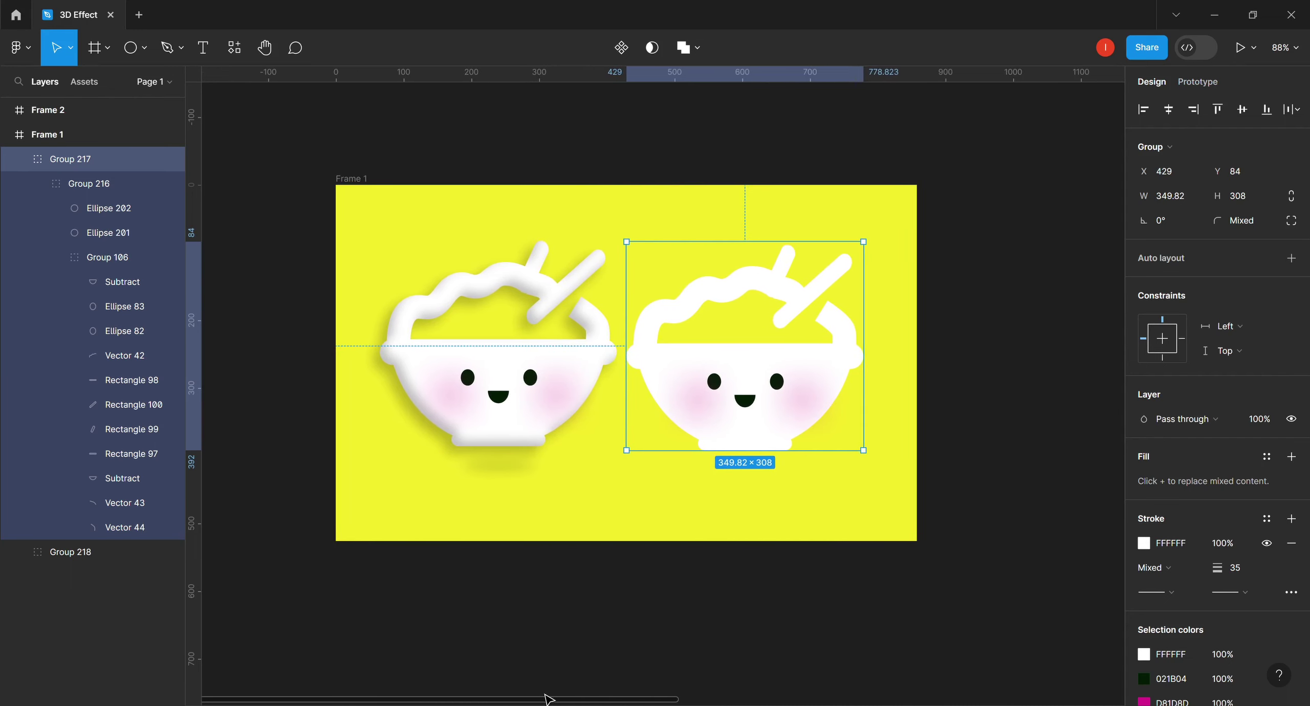
{"action": "left_click", "coordinate": [1020, 344]}
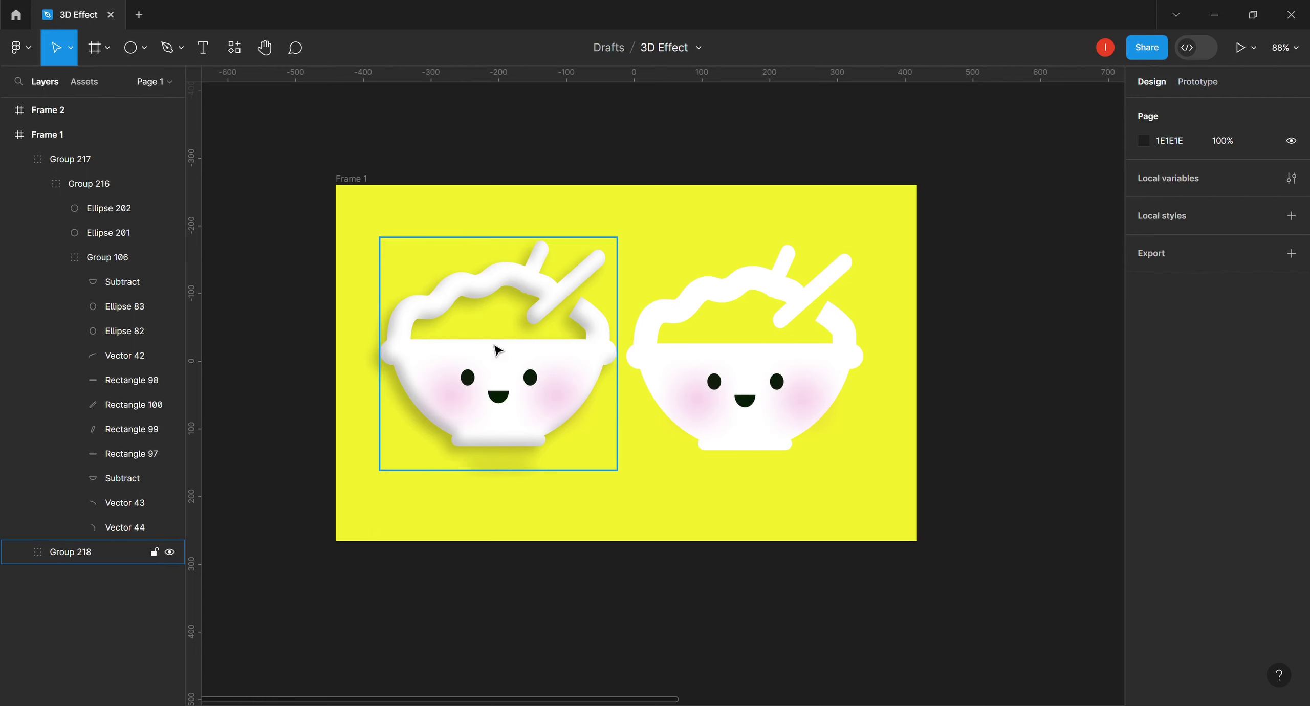
Step: Lower the 3D bowl, Group 218, to X 58, Y 84, level with flat Group 217
{"action": "left_click", "coordinate": [402, 470]}
{"action": "mouse_move", "coordinate": [472, 380]}
{"action": "left_mouse_down"}
{"action": "mouse_move", "coordinate": [471, 399]}
{"action": "mouse_move", "coordinate": [466, 387]}
{"action": "left_mouse_up"}
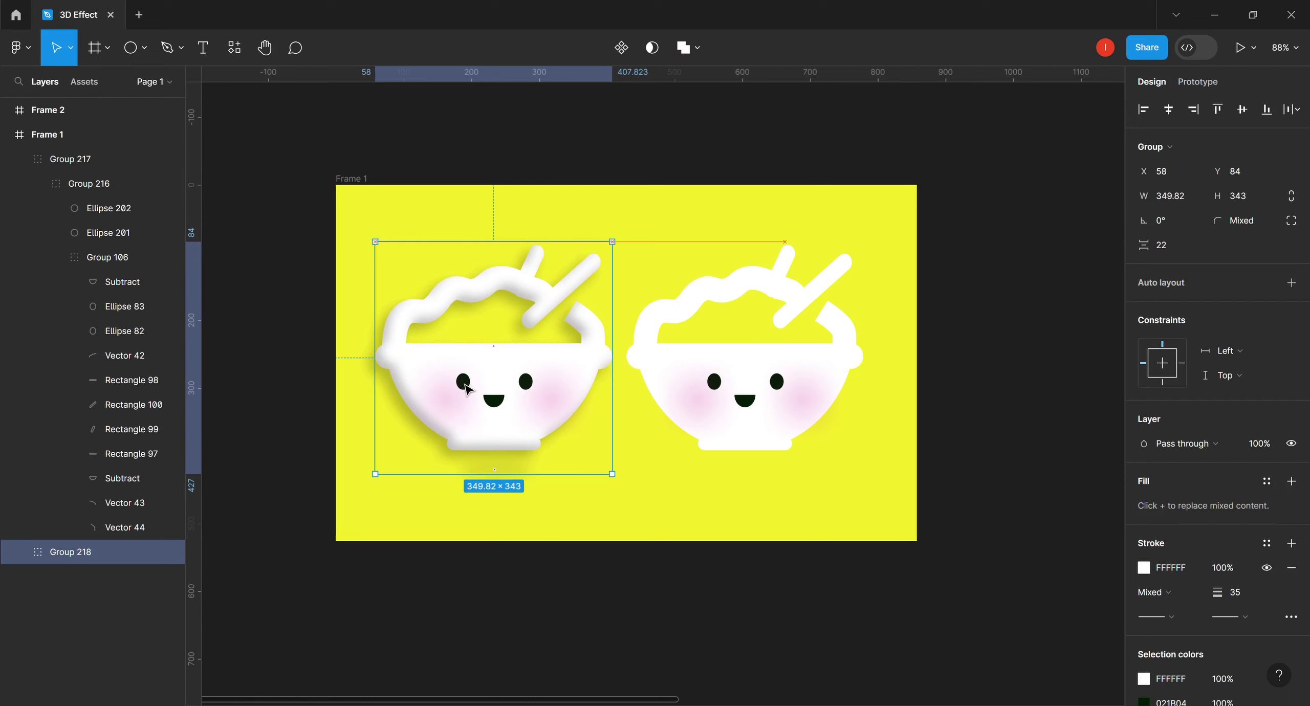